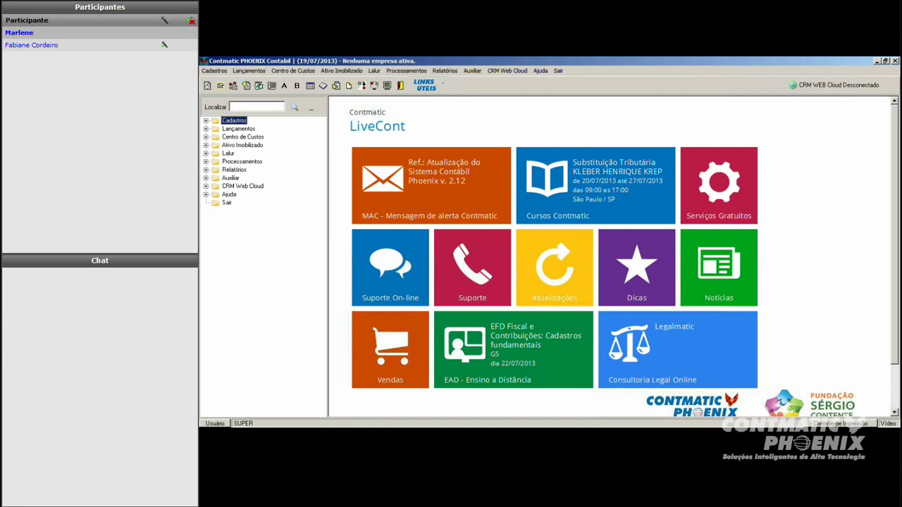
Step: Open the Cadastramento Empresa form from the Cadastros > Empresas... menu
left_click(225, 72)
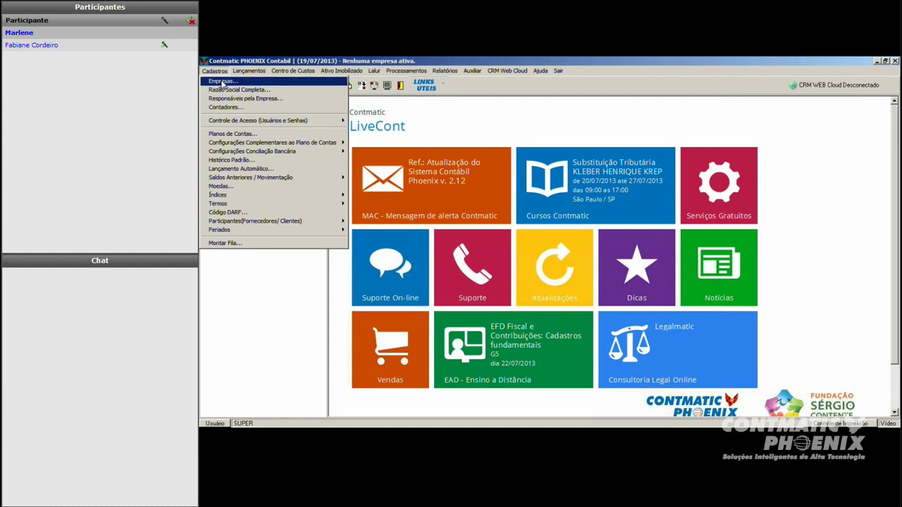
left_click(223, 82)
Step: Start a new company record, clear the test characters and enter TESTE as its nickname
left_click(391, 106)
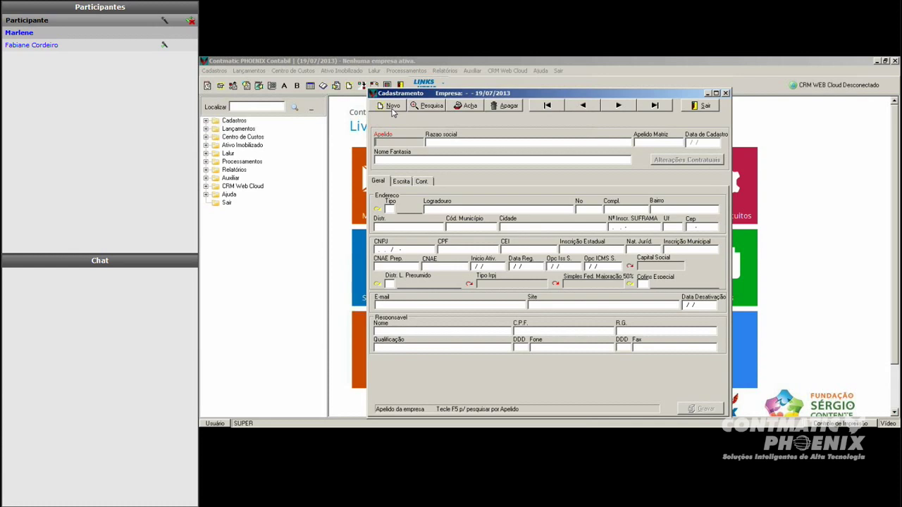
type("11111111")
key("BackSpace")
key("BackSpace")
key("BackSpace")
key("BackSpace")
key("BackSpace")
key("BackSpace")
type("AAAAA")
key("BackSpace")
key("BackSpace")
key("BackSpace")
key("BackSpace")
key("BackSpace")
type("1KKH")
key("BackSpace")
key("BackSpace")
key("BackSpace")
key("BackSpace")
type("TESTE")
key("Return")
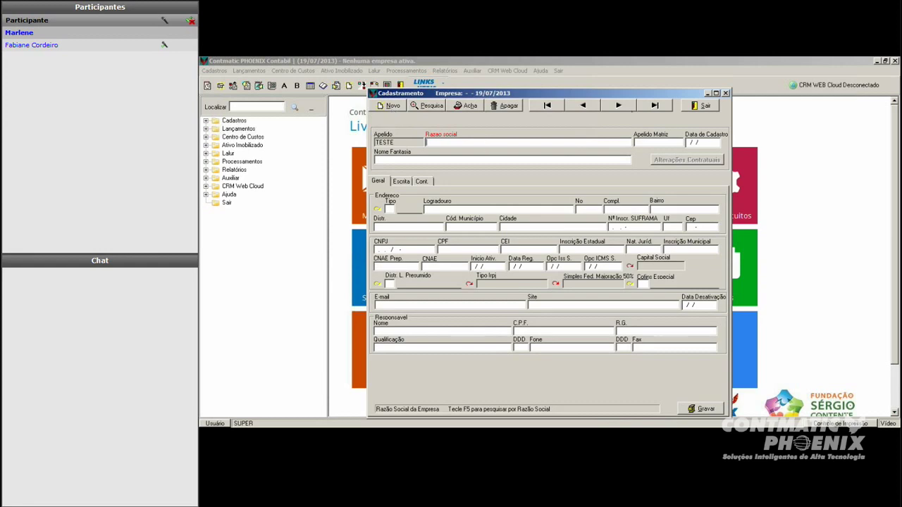
Step: Step back through the records to CONT - CONTMATIC PHOENIX S/A and select its corporate name
left_click(583, 105)
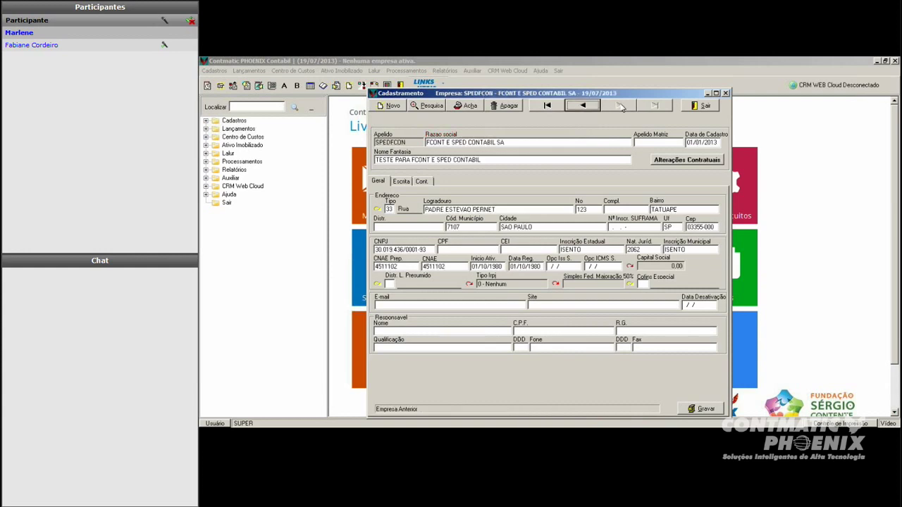
left_click(582, 107)
left_click(583, 107)
left_click(583, 107)
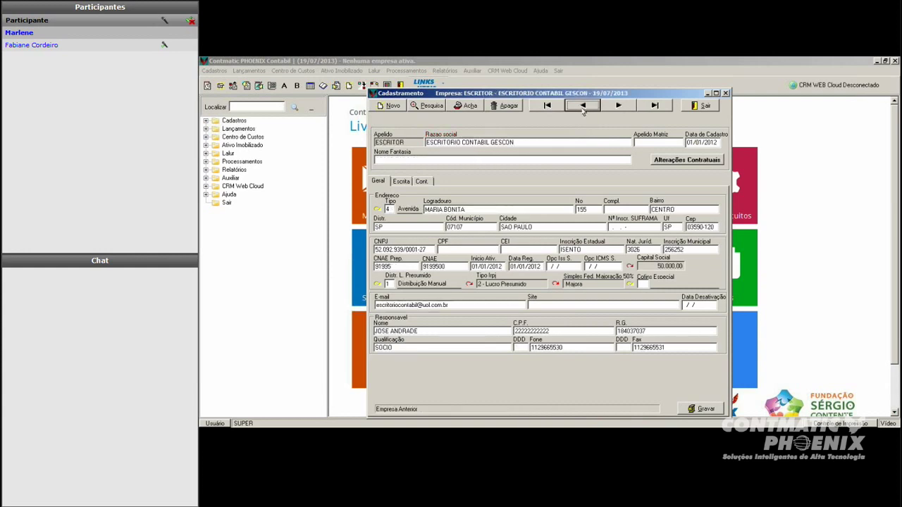
left_click(583, 107)
left_click(582, 107)
left_click(583, 107)
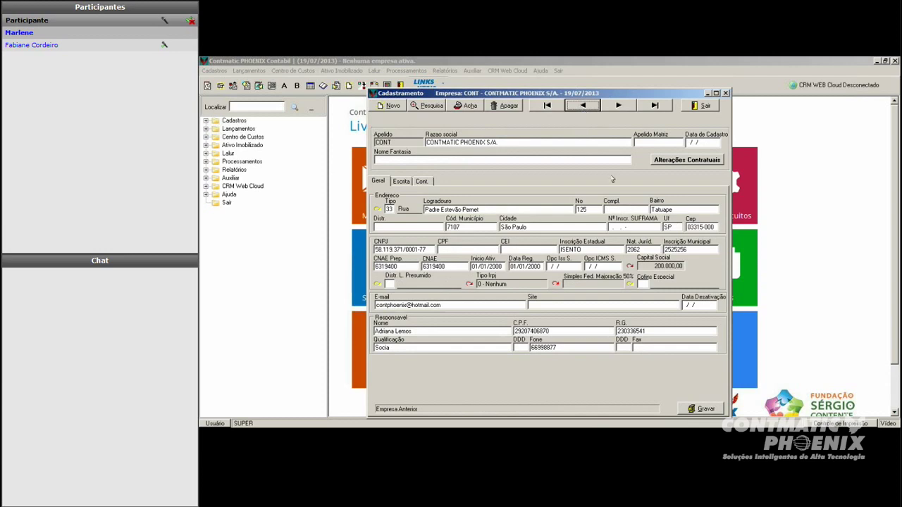
left_click_drag(502, 142, 425, 142)
Step: Delete the final period and stray x's from CONT's Razão social, leaving CONTMATIC PHOENIX S/A
left_click(549, 142)
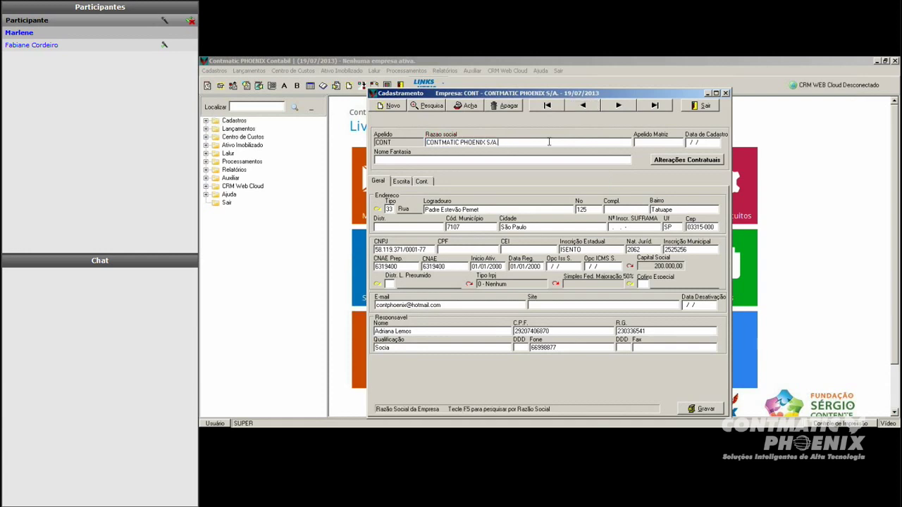
key("BackSpace")
type("xxxxxxxxxxxxxxxx")
key("BackSpace")
key("BackSpace")
key("BackSpace")
key("BackSpace")
key("BackSpace")
key("BackSpace")
key("BackSpace")
key("BackSpace")
key("BackSpace")
key("BackSpace")
key("BackSpace")
key("BackSpace")
key("BackSpace")
key("BackSpace")
key("BackSpace")
key("BackSpace")
key("Tab")
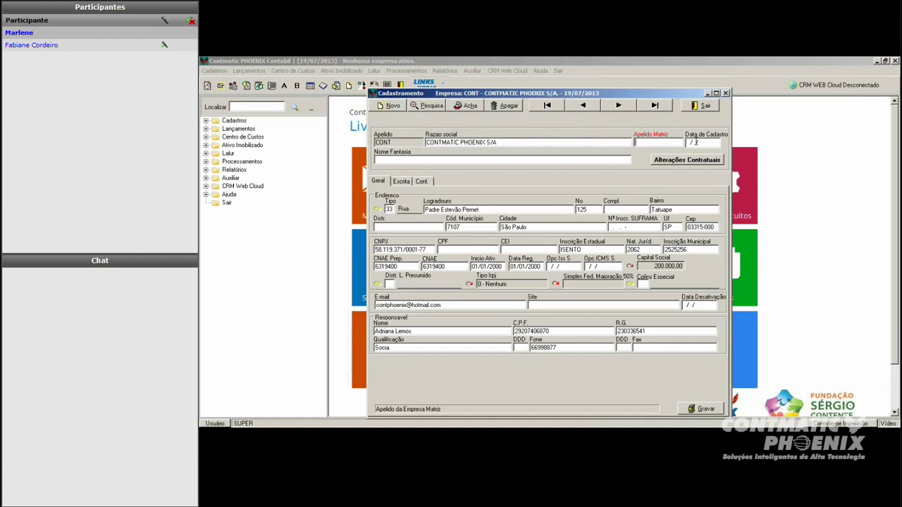
Step: Enter 01/07/2013 as CONT's registration date and leave Nome Fantasia empty
key("Tab")
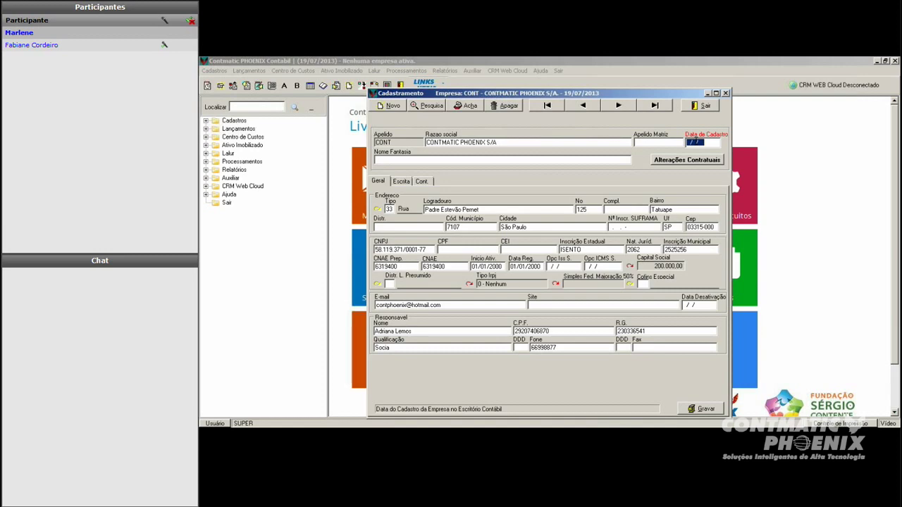
type("01/07/2013")
key("Tab")
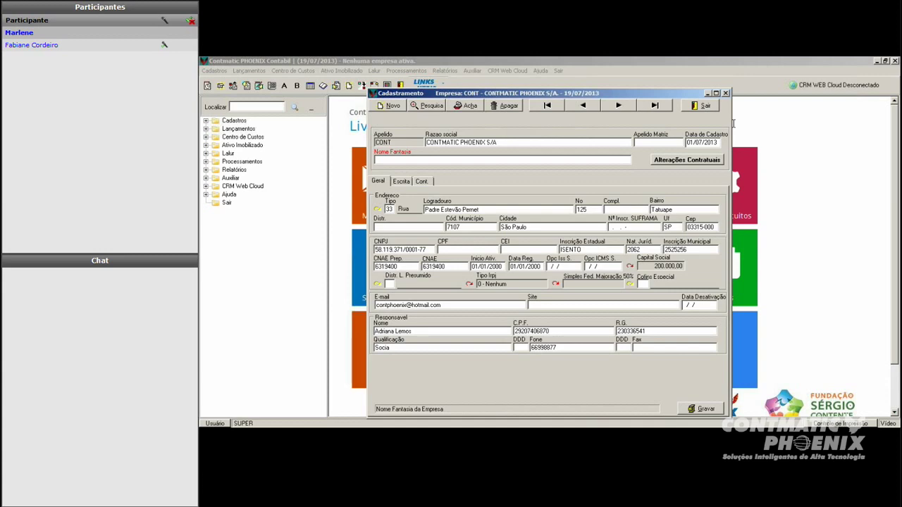
type("softmatic")
key("BackSpace")
key("BackSpace")
key("BackSpace")
key("BackSpace")
key("BackSpace")
key("BackSpace")
key("BackSpace")
key("BackSpace")
key("BackSpace")
left_click(482, 226)
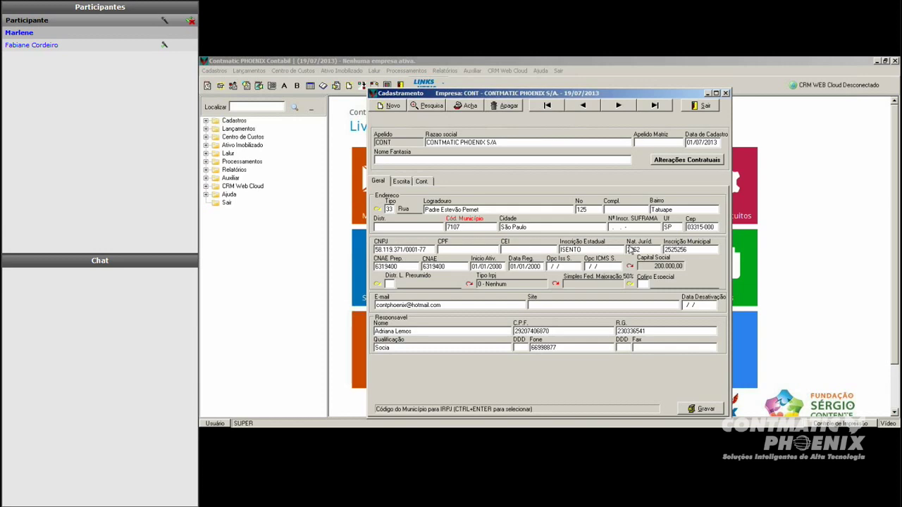
key("ctrl+Return")
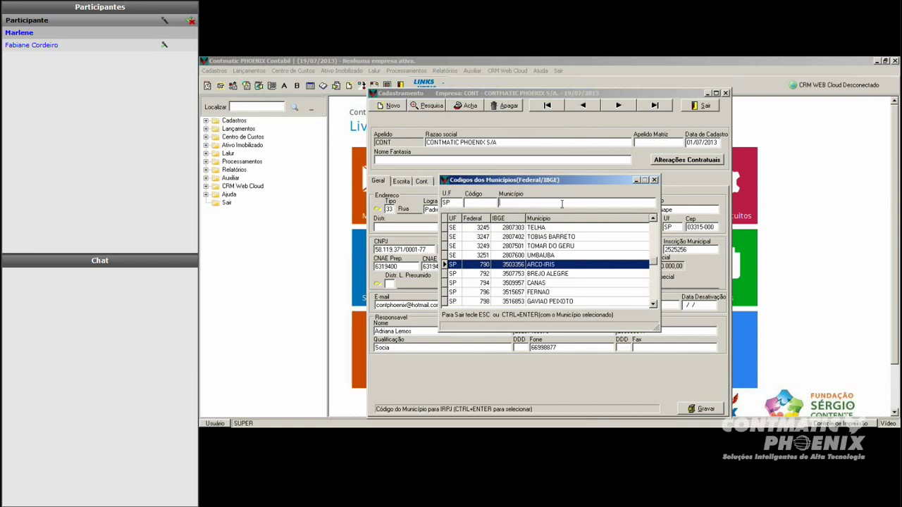
type("sao")
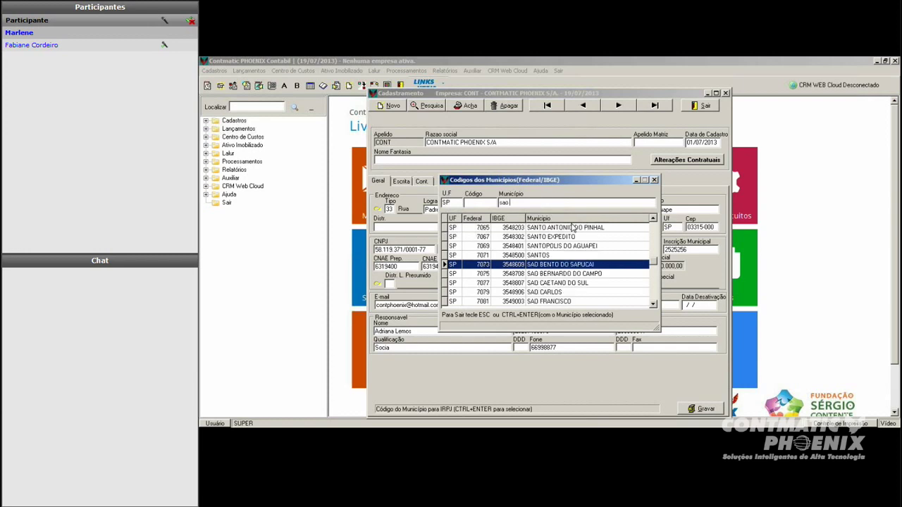
type(" paulo")
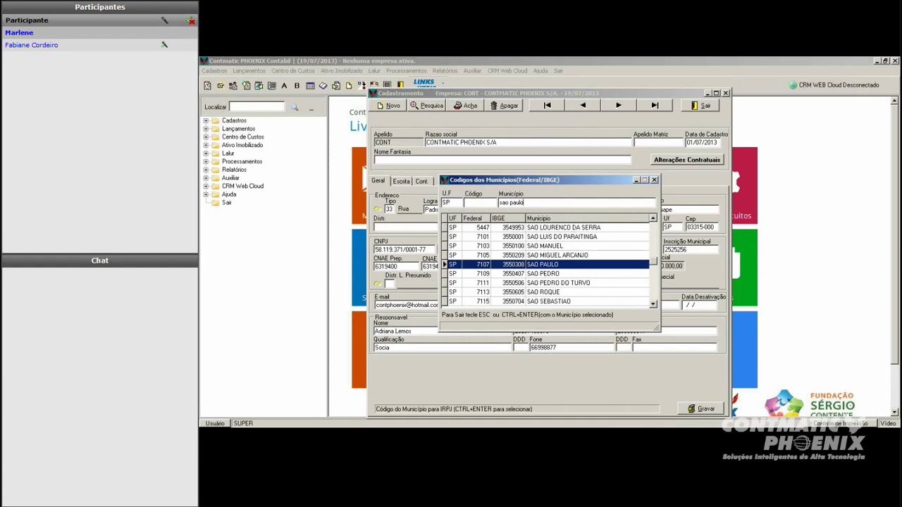
key("Return")
key("ctrl+Return")
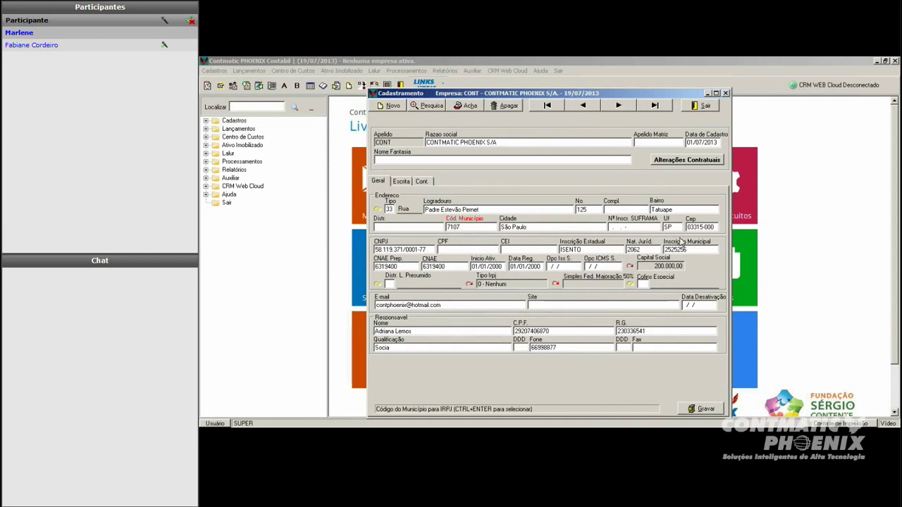
Step: Enter SAO PAULO as CONT's city, then move through the CNPJ and CPF fields
key("Tab")
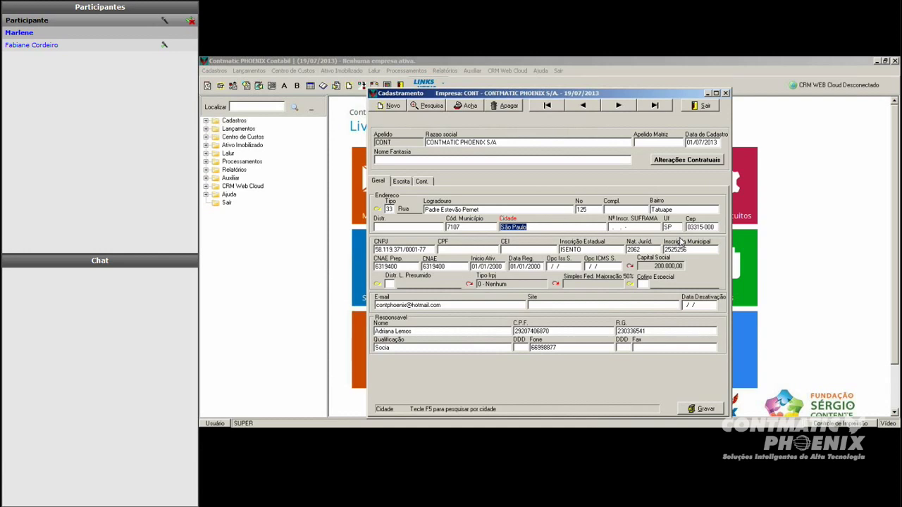
type("SAO PAULO")
key("Tab")
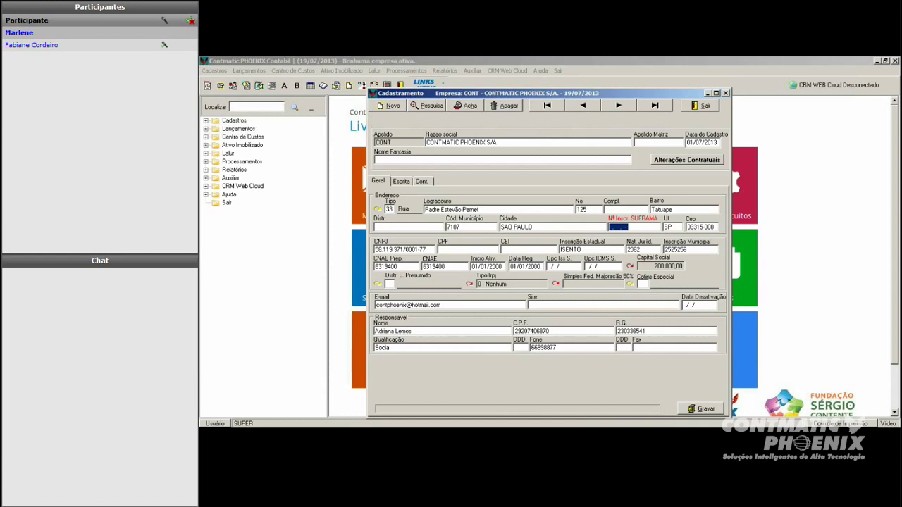
left_click(396, 250)
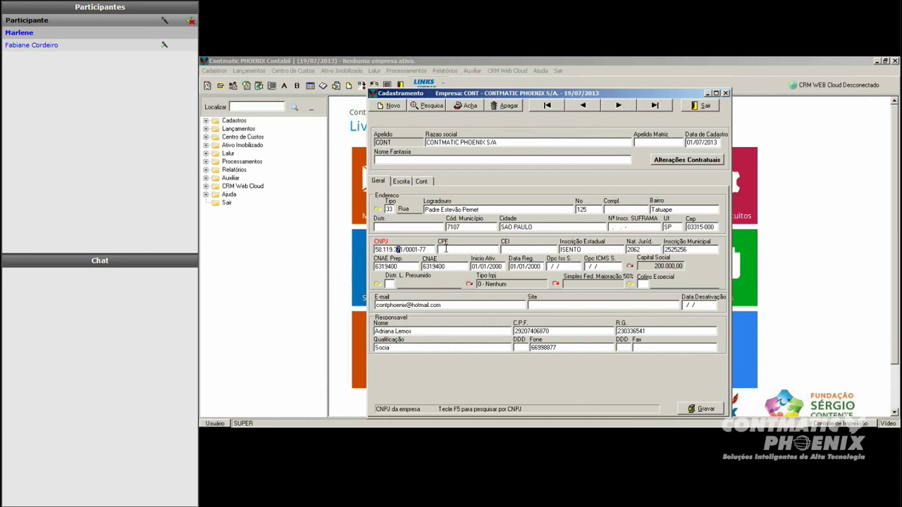
double_click(397, 250)
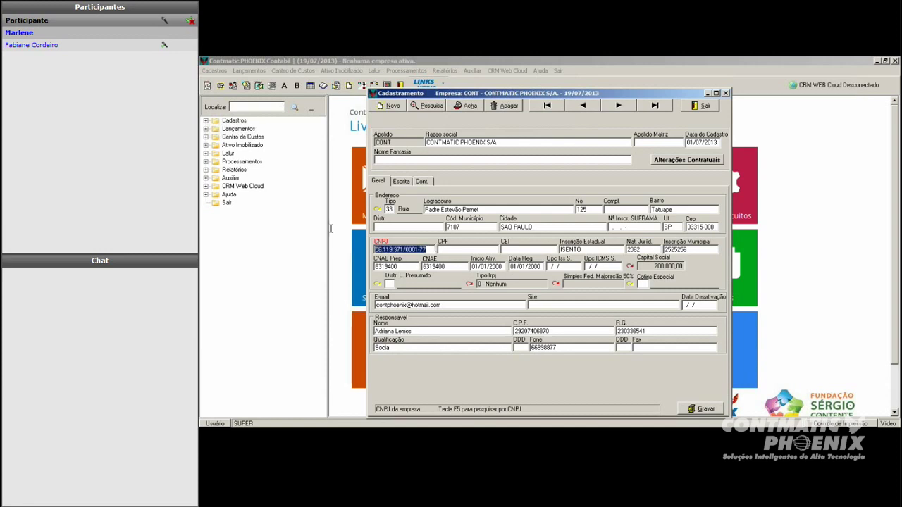
left_click(468, 250)
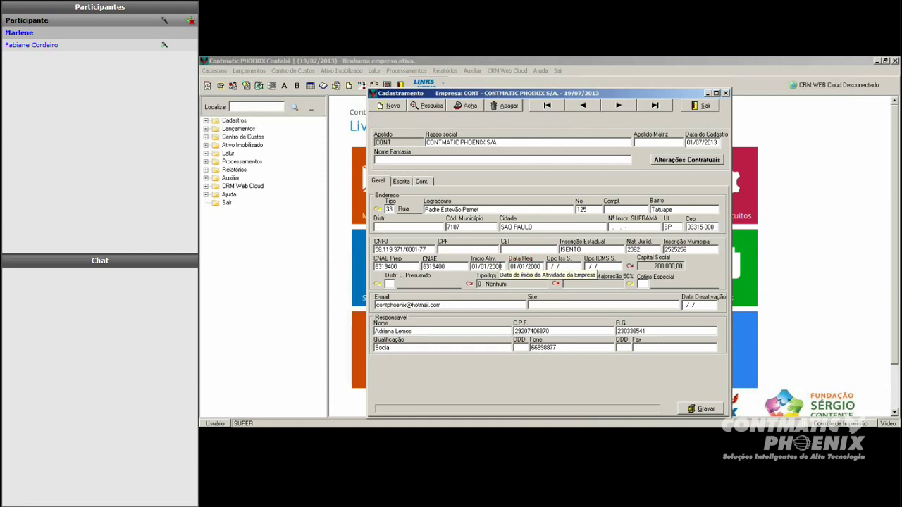
left_click(532, 266)
left_click(497, 266)
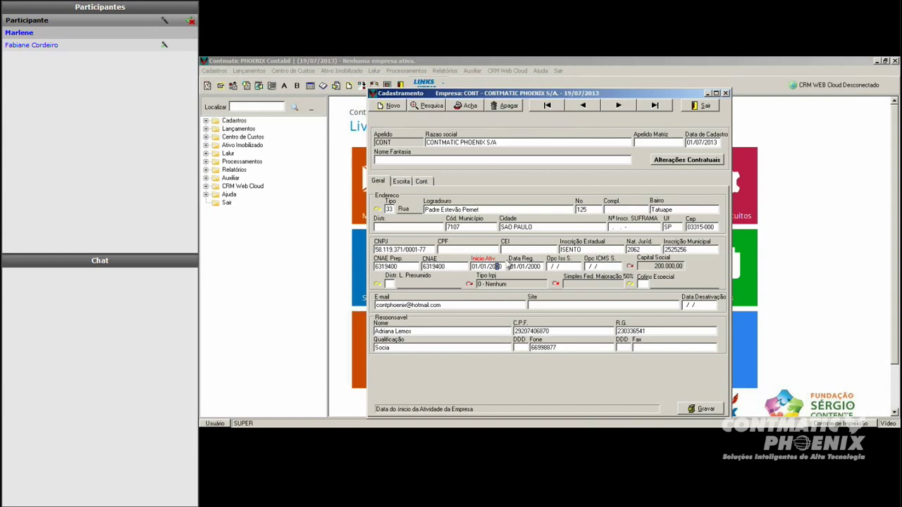
left_click(525, 267)
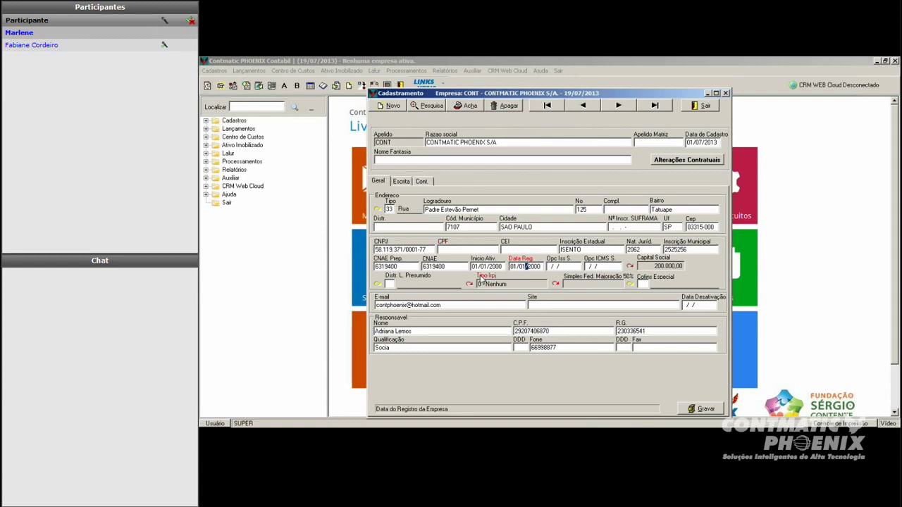
Step: Open CONT's IRPJ type history, load the 01/01/2012 Nenhum entry and try type 2
left_click(469, 284)
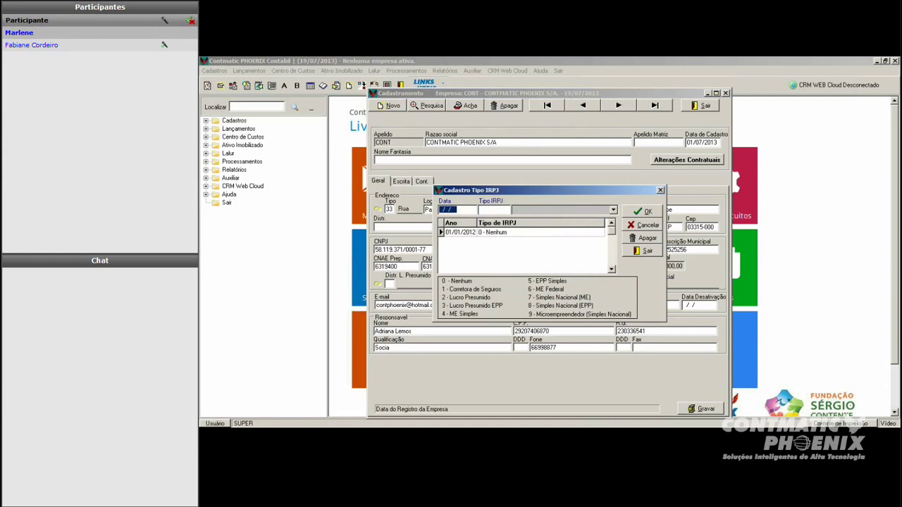
left_click_drag(504, 161, 519, 143)
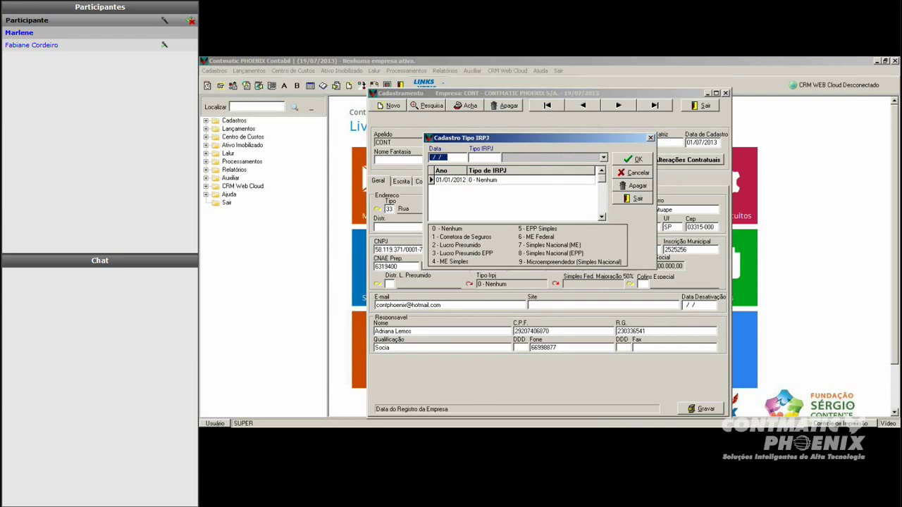
double_click(505, 180)
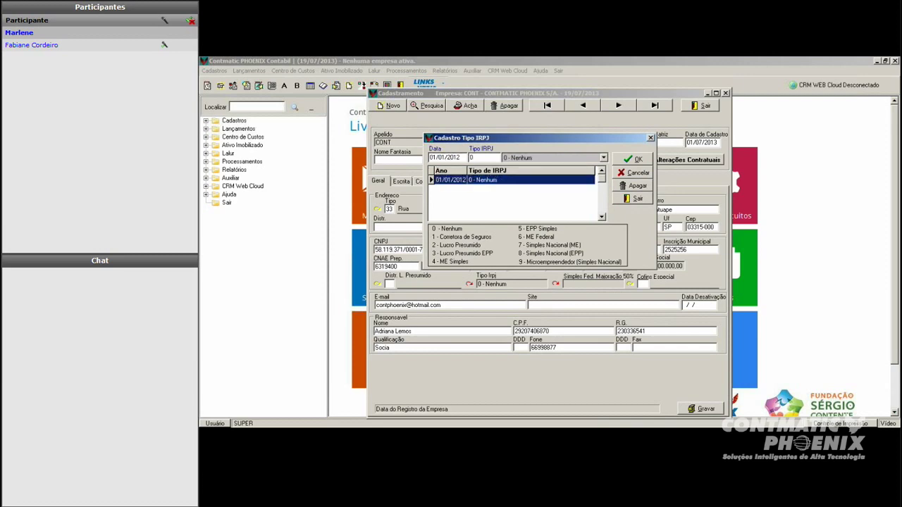
left_click(470, 157)
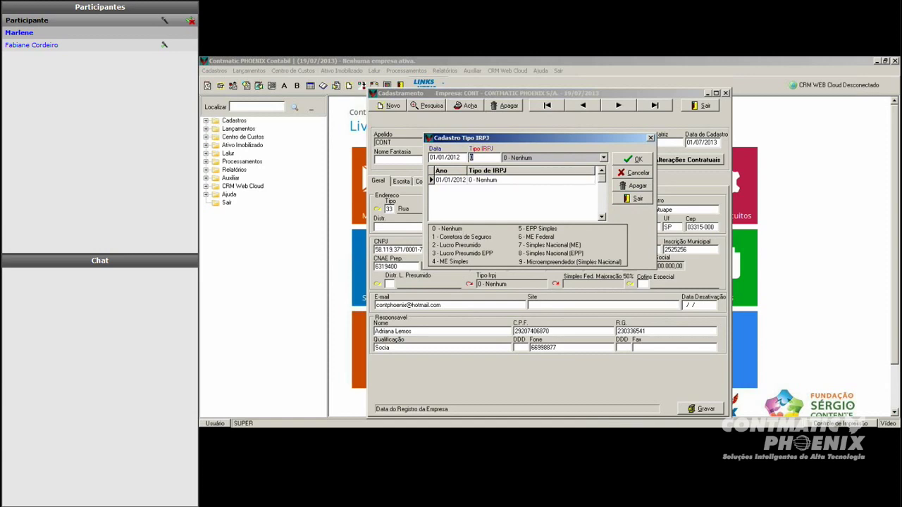
type("2")
key("Return")
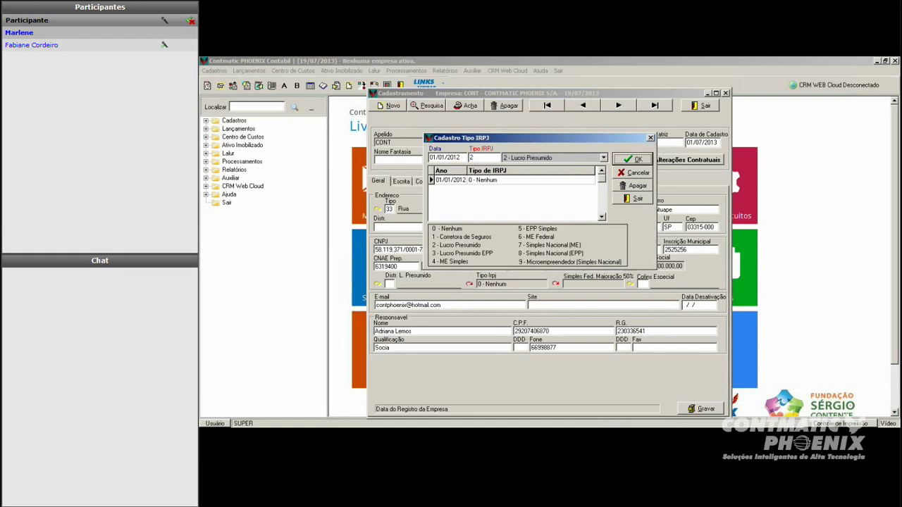
Step: Try IRPJ types 3 - Lucro Presumido EPP, 7 - Simples Nacional (ME) and 8
left_click(603, 157)
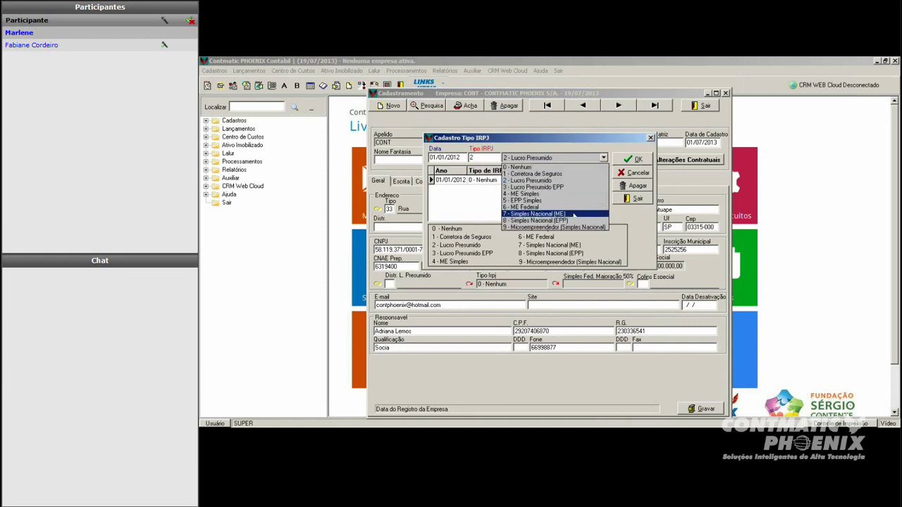
left_click(525, 186)
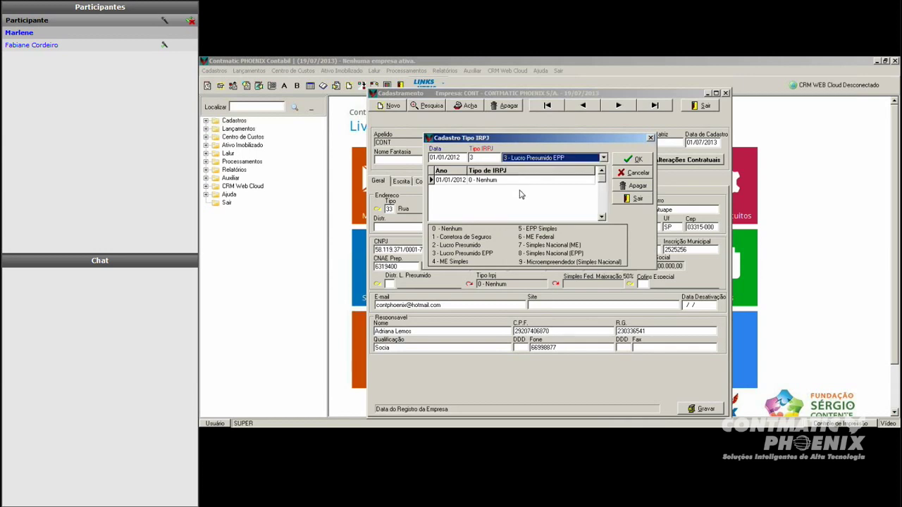
left_click(603, 157)
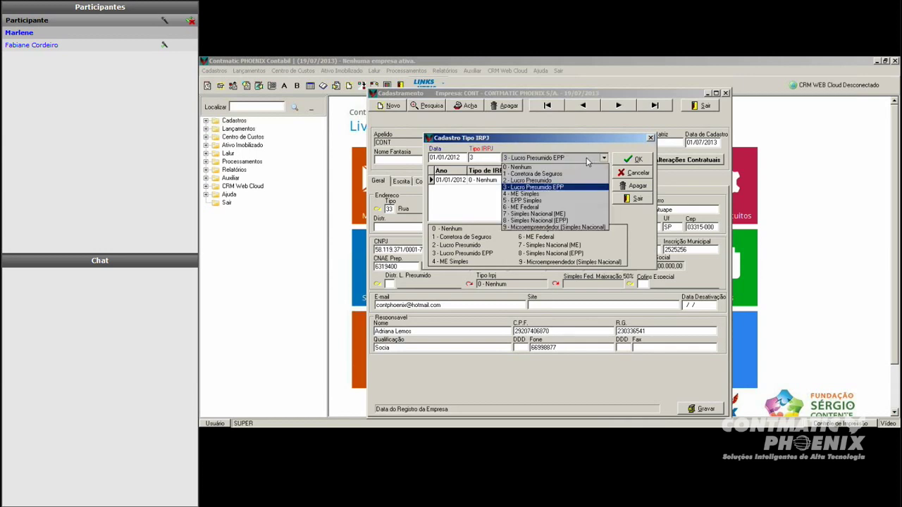
left_click(540, 214)
left_click(479, 157)
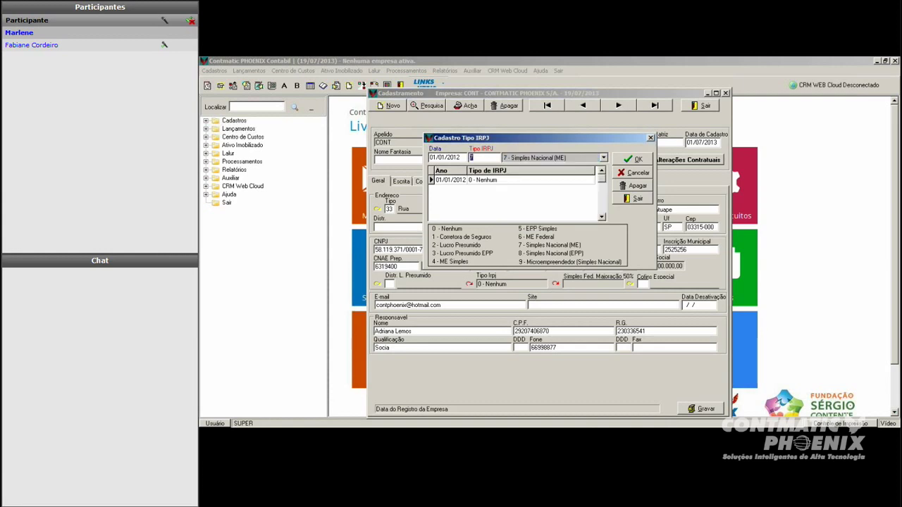
type("8")
key("Tab")
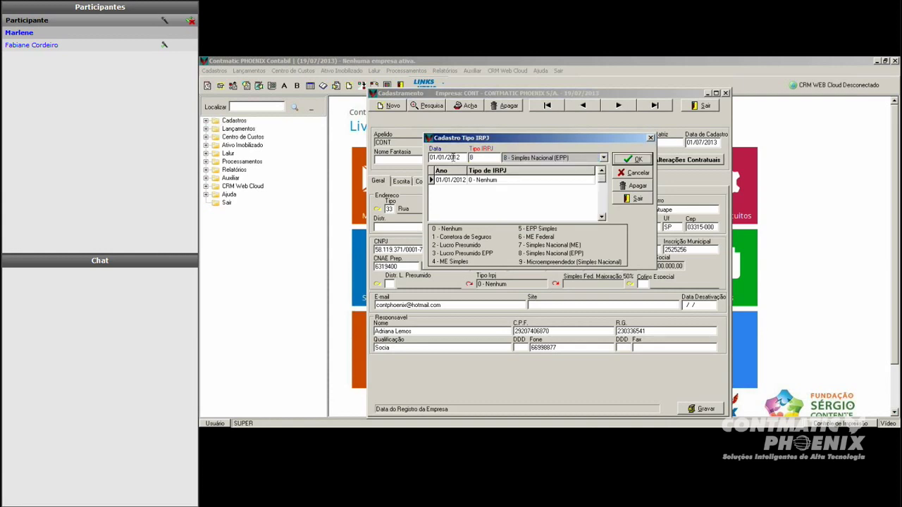
Step: Reload the 01/01/2012 entry, try type 2 - Lucro Presumido, then close the history
double_click(474, 183)
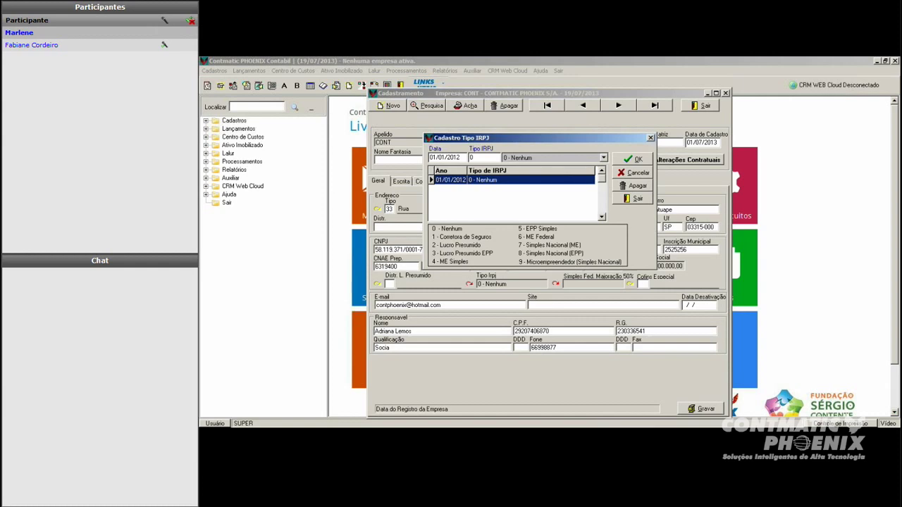
left_click(483, 157)
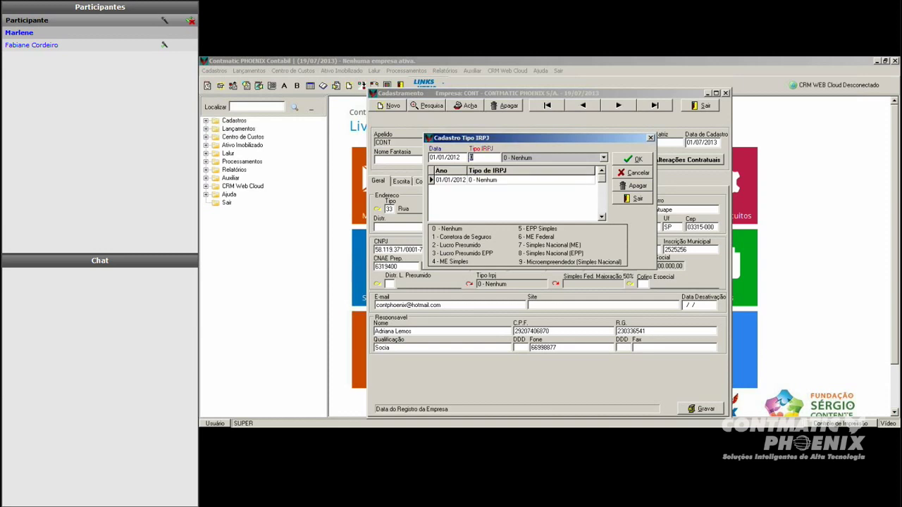
type("2")
key("Tab")
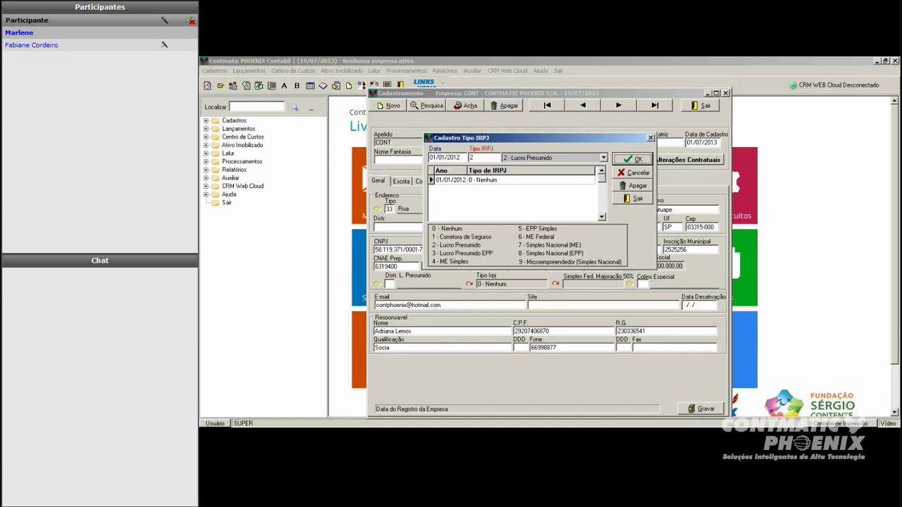
key("Return")
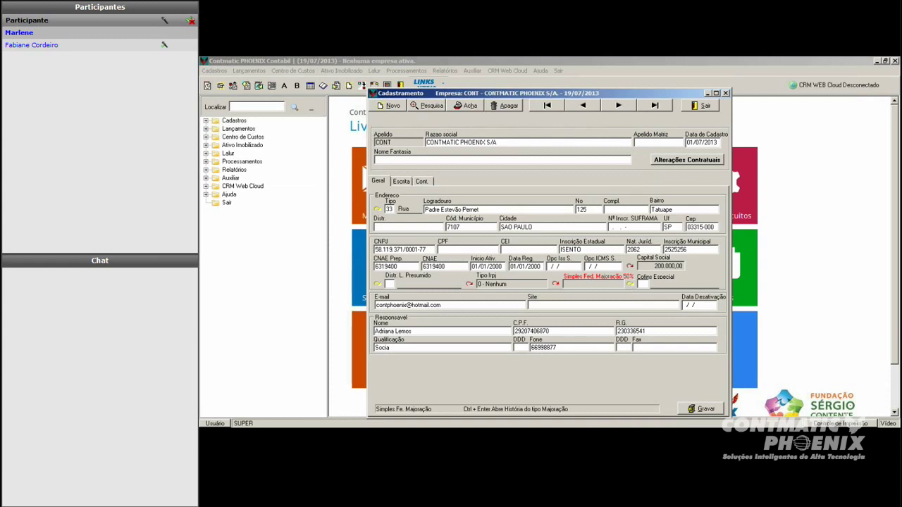
left_click(697, 305)
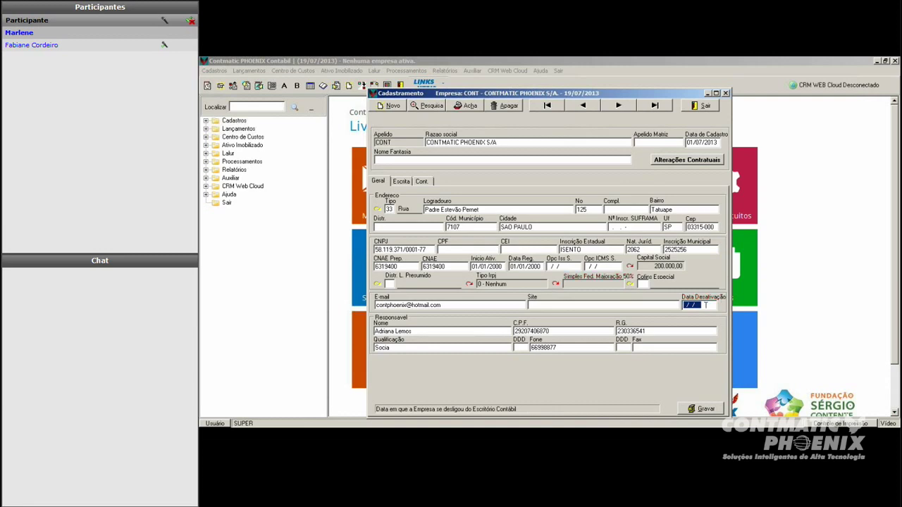
left_click(707, 305)
key("Home")
type("01/09/2013")
key("BackSpace")
key("BackSpace")
key("BackSpace")
key("BackSpace")
key("BackSpace")
key("BackSpace")
key("BackSpace")
key("BackSpace")
Step: Switch to CONT's Cont. tab and open the Pl. de Contas Contábil history
left_click(421, 181)
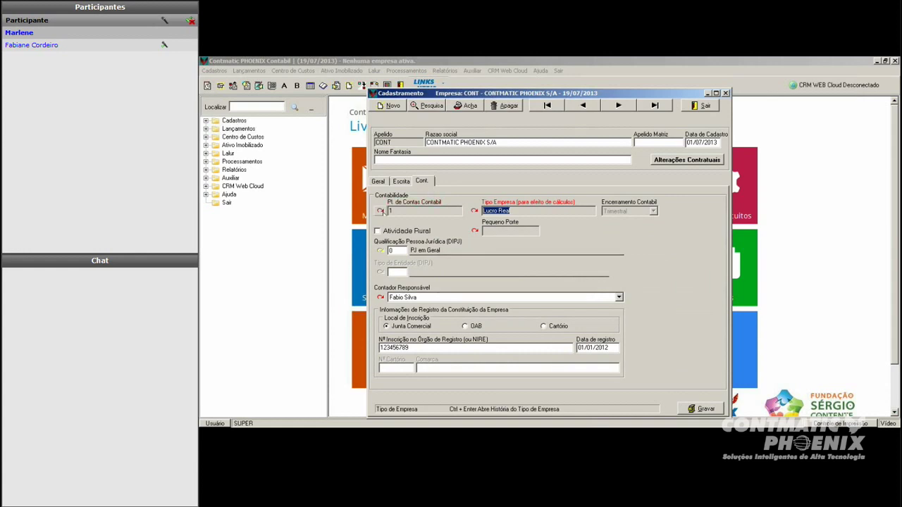
left_click(380, 212)
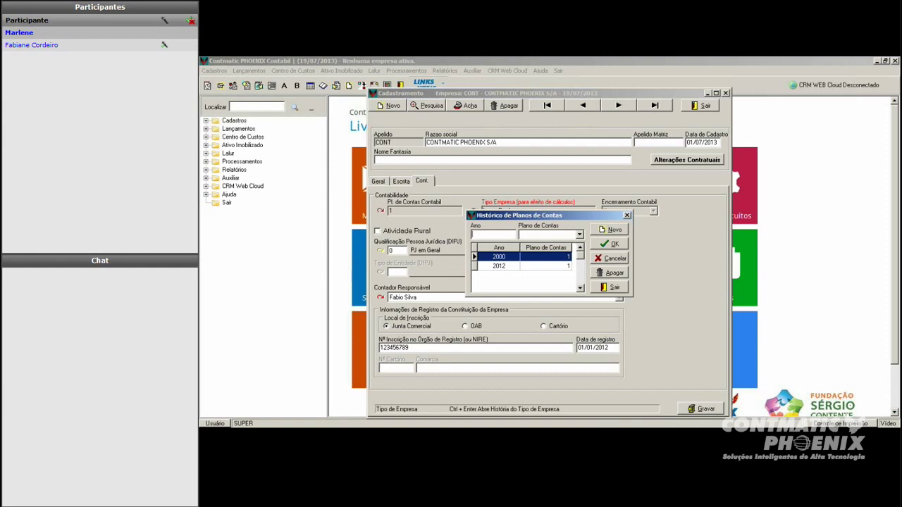
Step: Add a trial 2013 entry with plan 4, delete it again, and close the history
type("2013")
key("Tab")
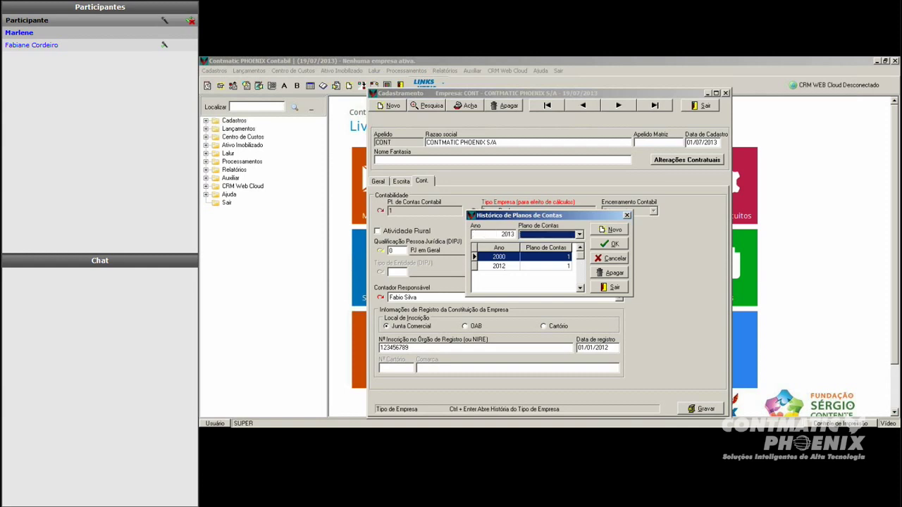
left_click(550, 238)
left_click(551, 272)
left_click(610, 244)
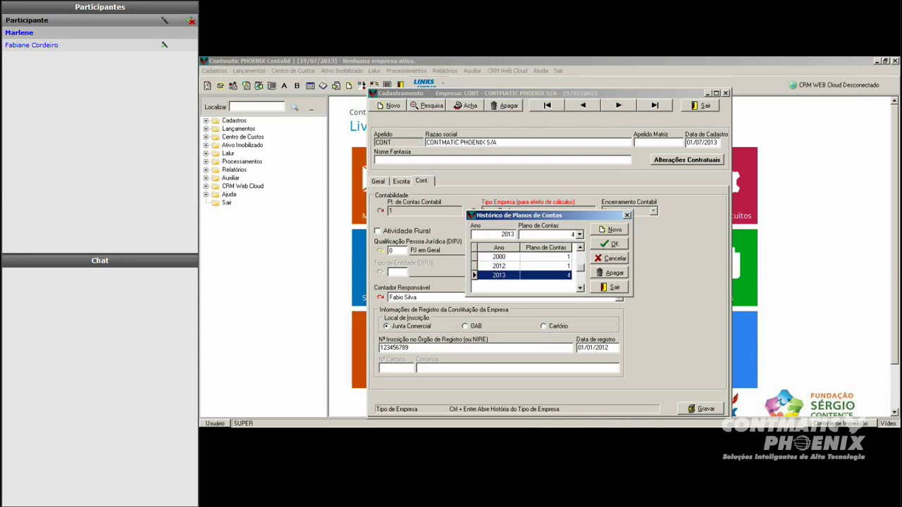
left_click(610, 273)
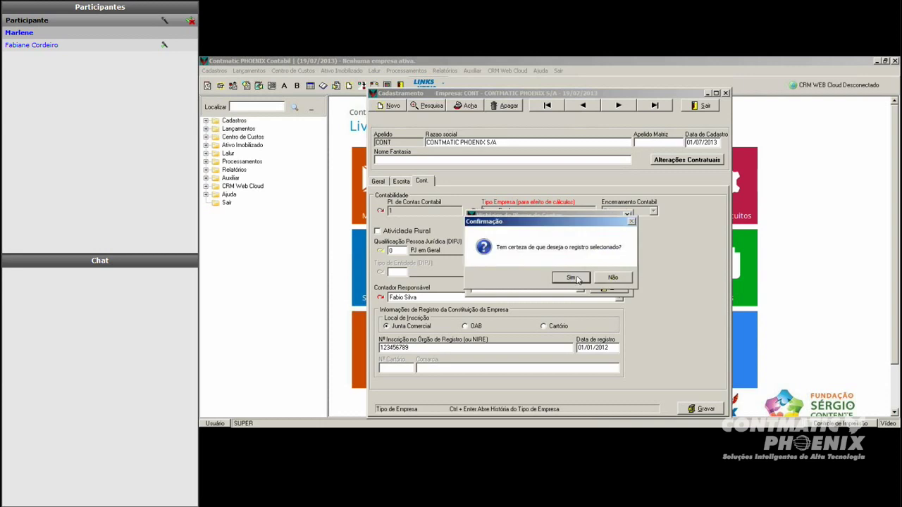
left_click(578, 280)
left_click(610, 287)
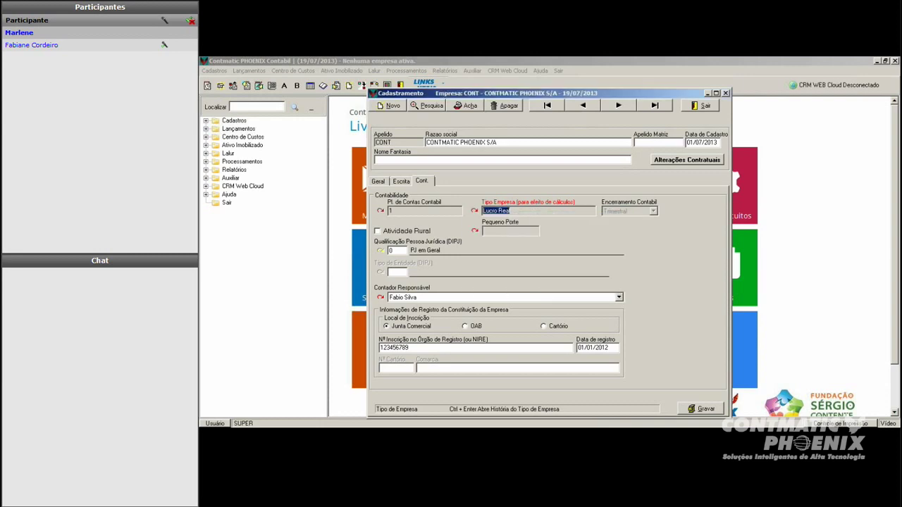
Step: Open the Tipo Empresa IRPJ history from CONT's Cont. tab
left_click(475, 212)
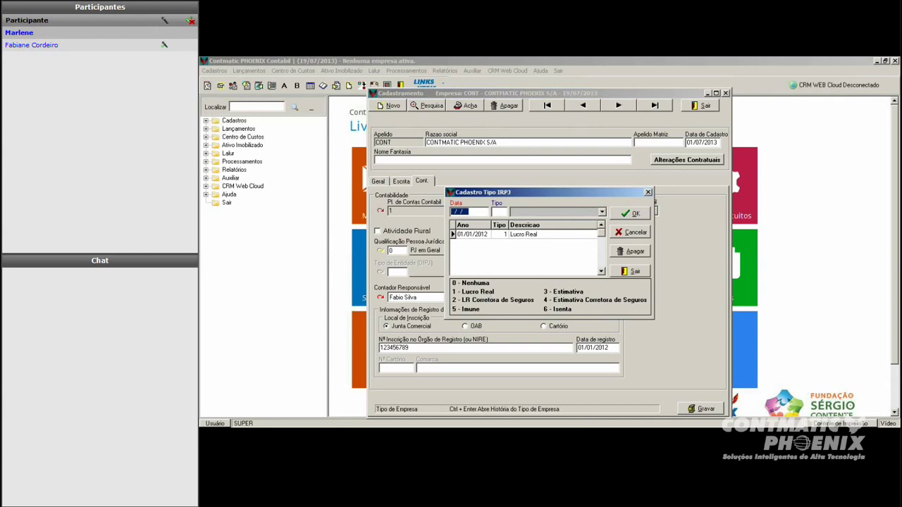
Step: Undo a trial type 3 on the 2012 Lucro Real entry, close the IRPJ history, open Pequeno Porte
left_click(513, 235)
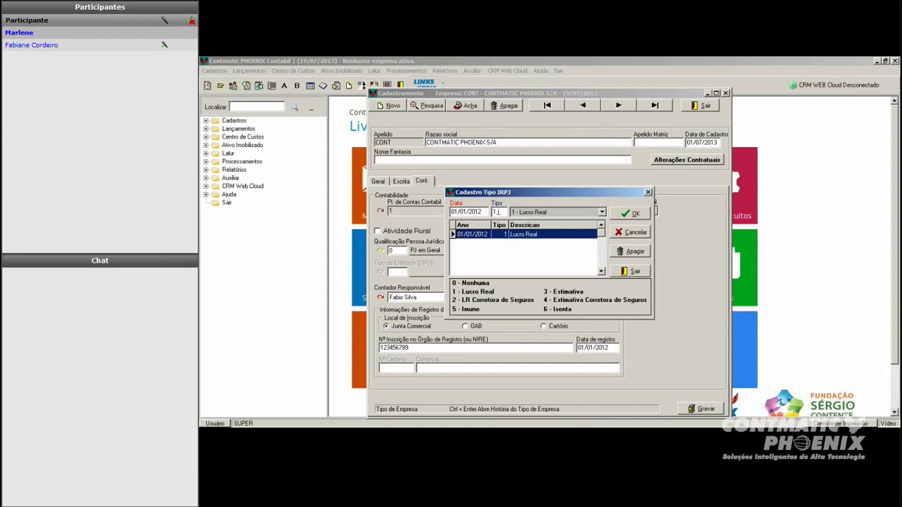
type("3")
key("Tab")
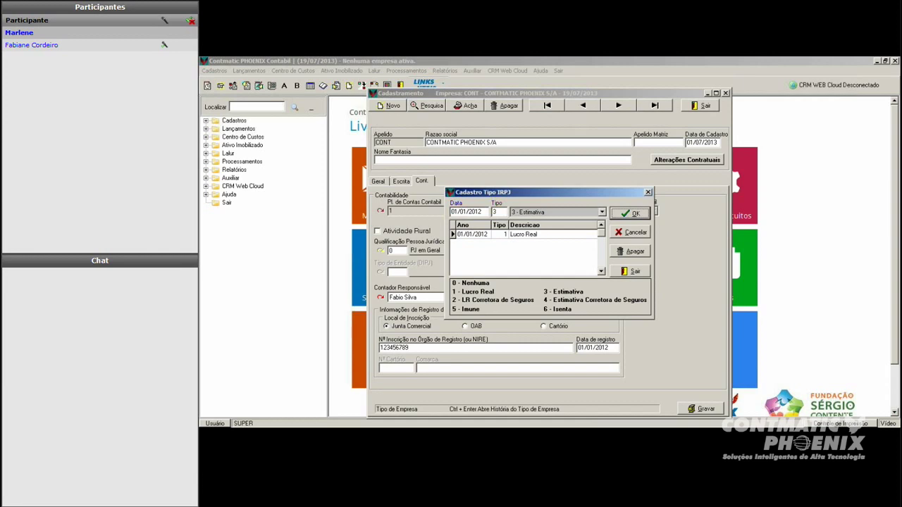
left_click(539, 234)
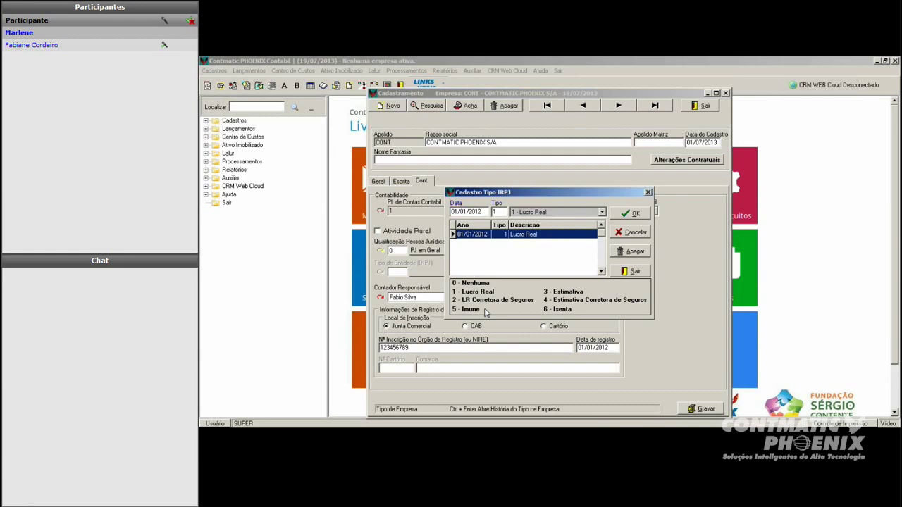
key("Escape")
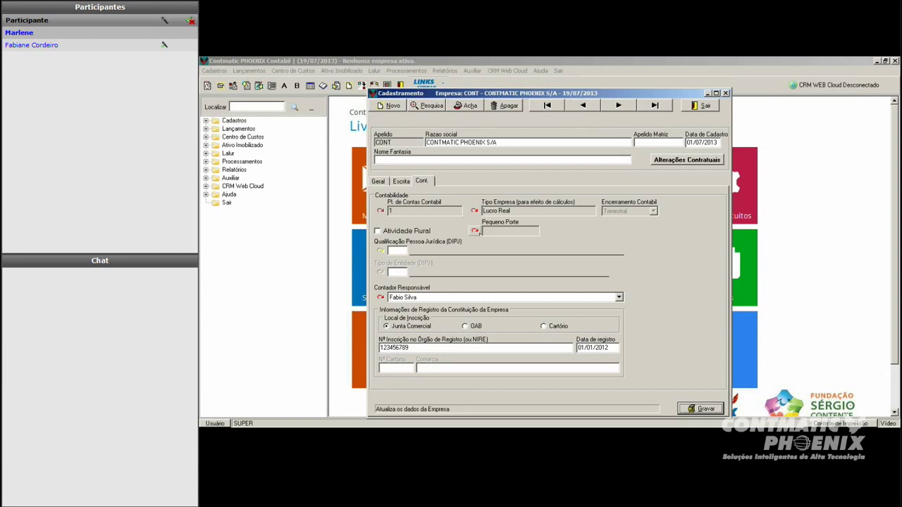
left_click(476, 231)
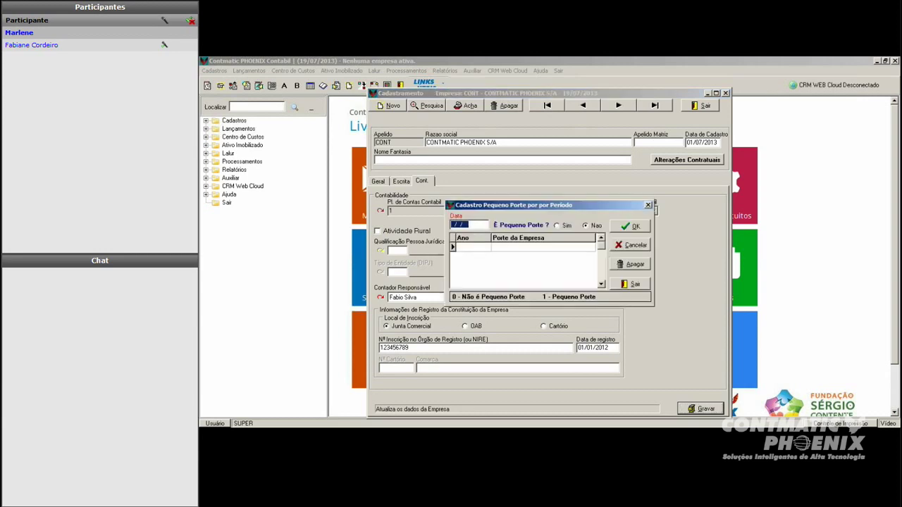
Step: Close Pequeno Porte, dismiss the DIPJ list, and load the 01/01/2012 Lucro Real IRPJ entry
left_click_drag(547, 207, 536, 246)
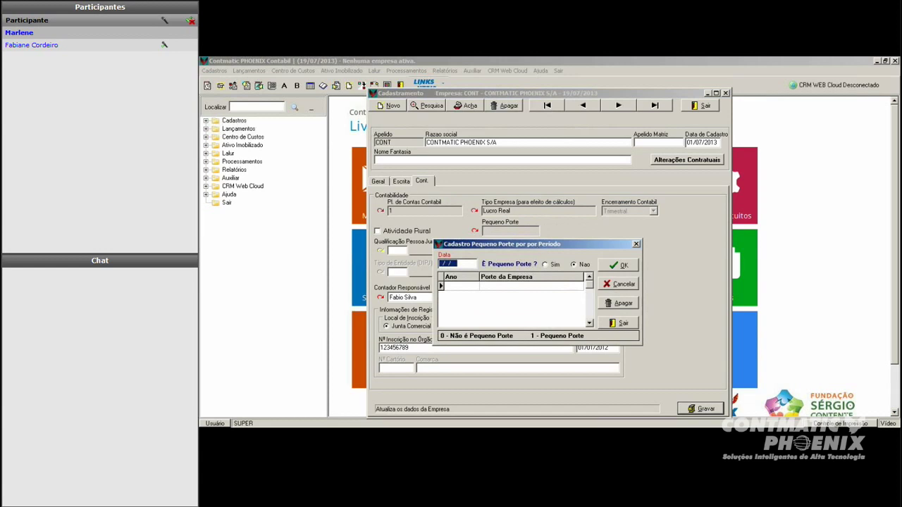
left_click(636, 246)
left_click(397, 251)
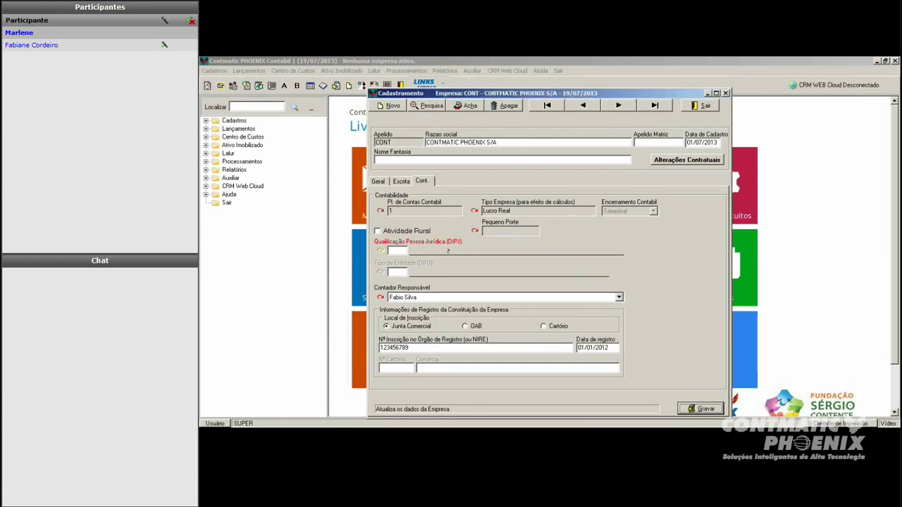
left_click(387, 256)
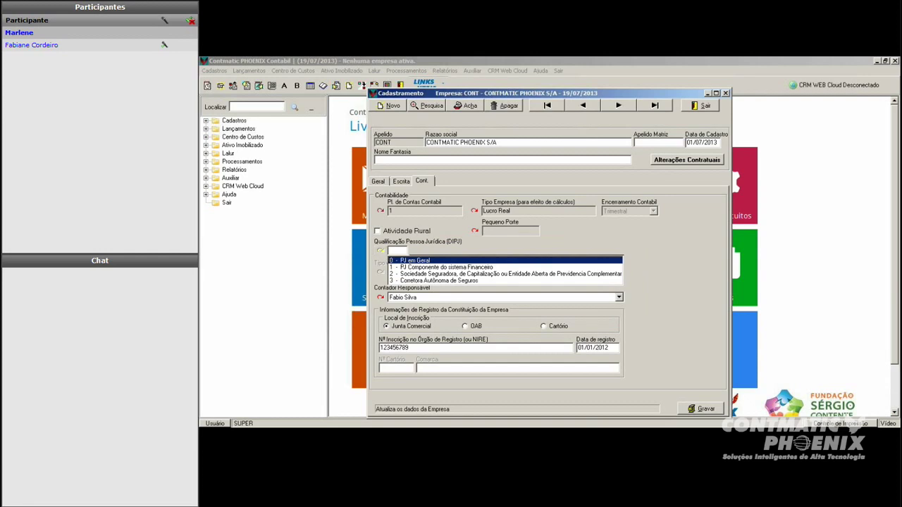
left_click(437, 262)
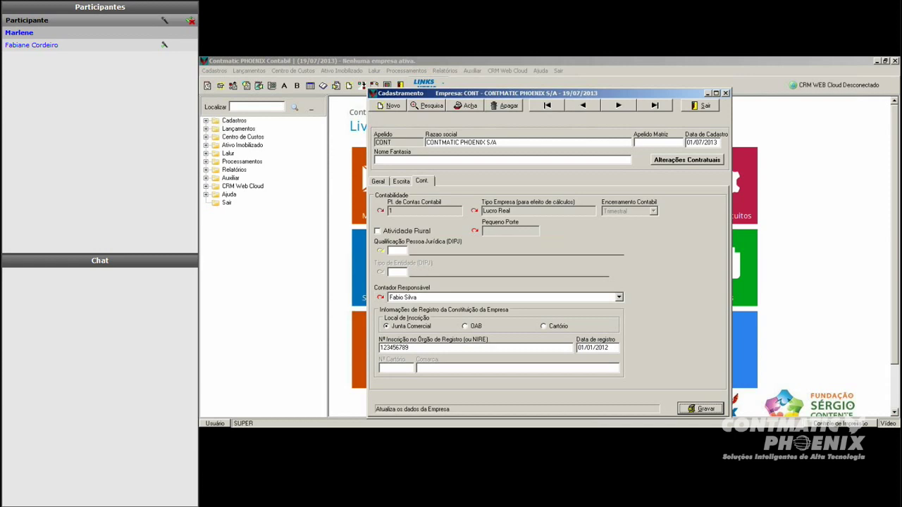
left_click(474, 210)
double_click(481, 234)
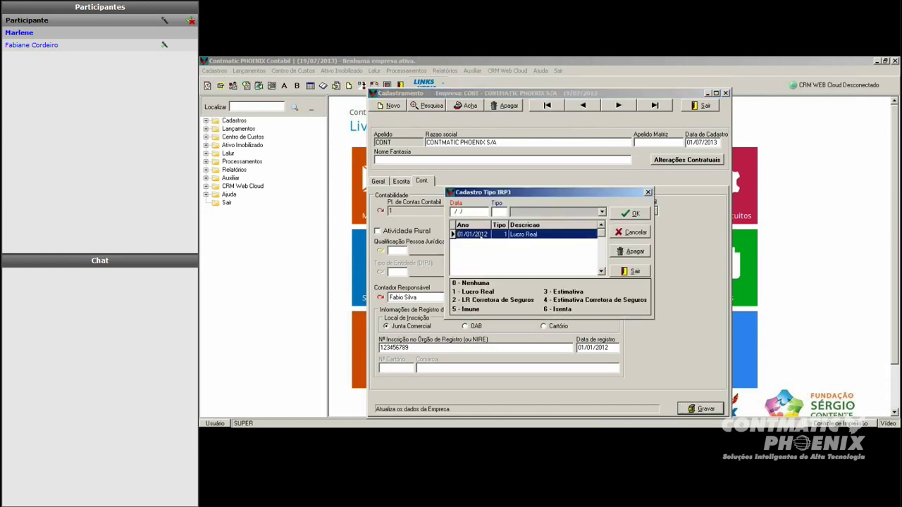
Step: Set the 2012 company type to 5 - Imune and check the entity type options
left_click(497, 212)
type("5")
key("Return")
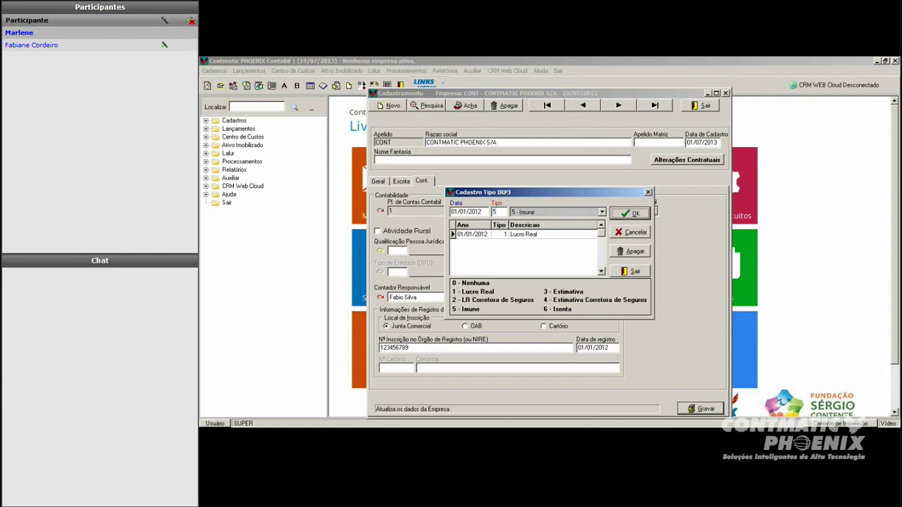
left_click(628, 215)
left_click(631, 272)
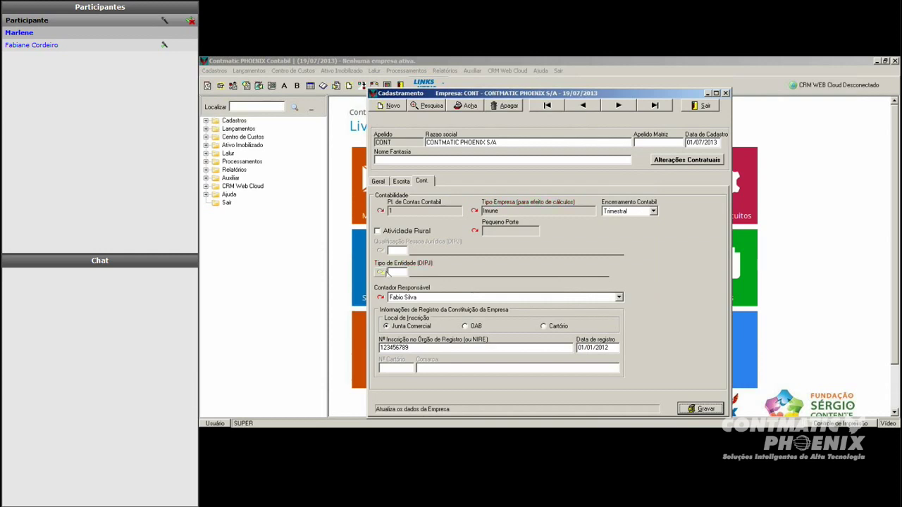
left_click(381, 274)
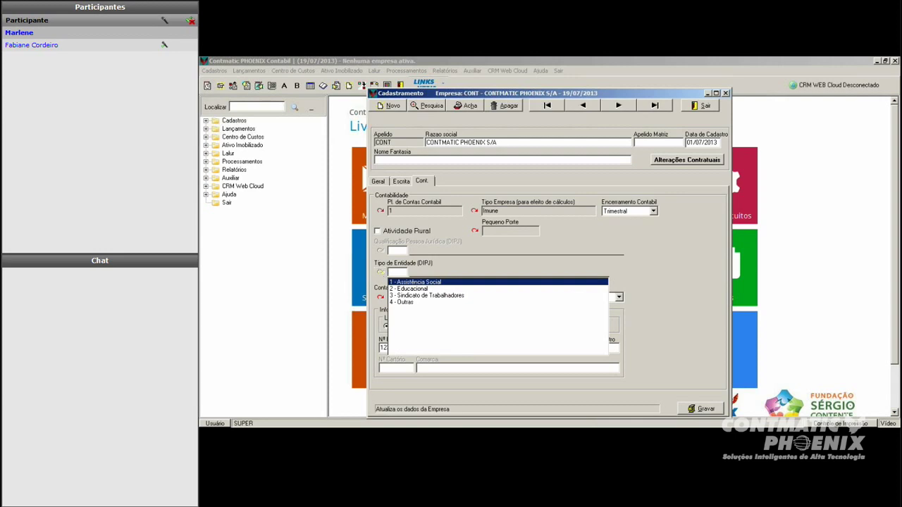
Step: Change the 2012 company type to 6 - Isenta and recheck the entity type options
left_click(474, 211)
double_click(474, 234)
type("6")
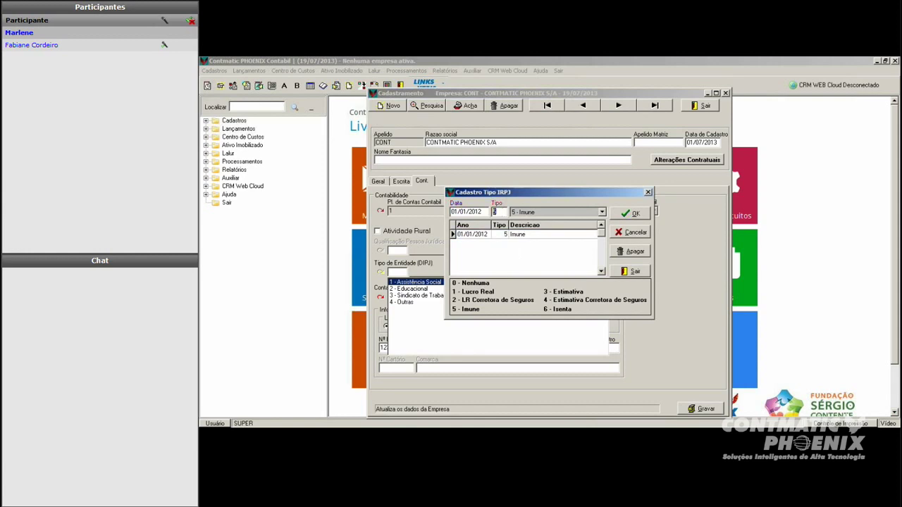
key("Return")
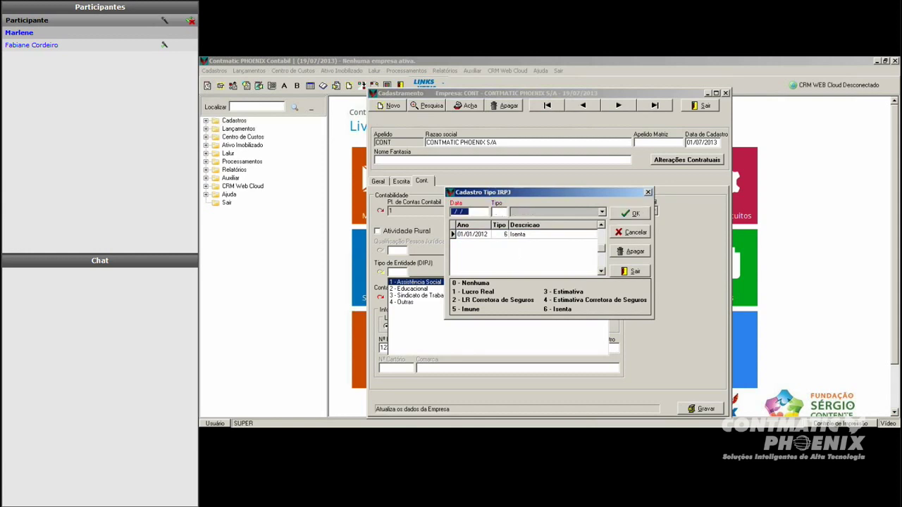
left_click(634, 271)
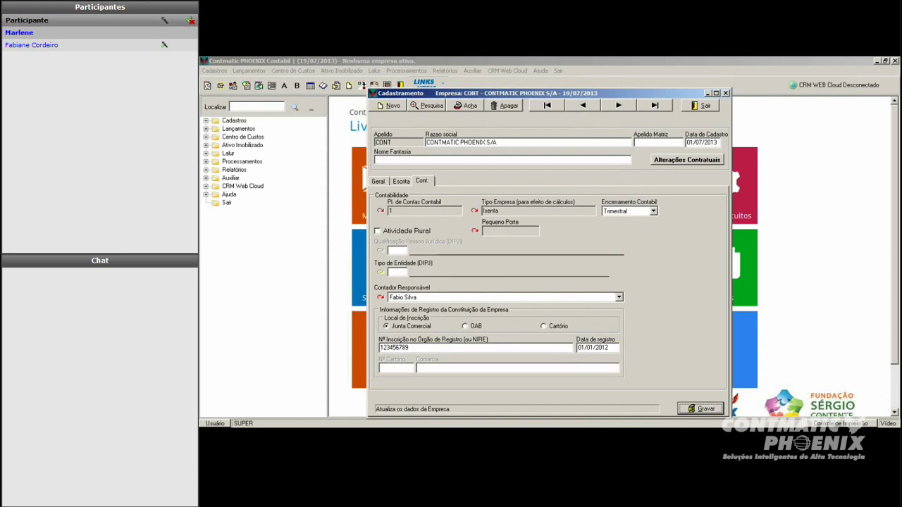
left_click(381, 274)
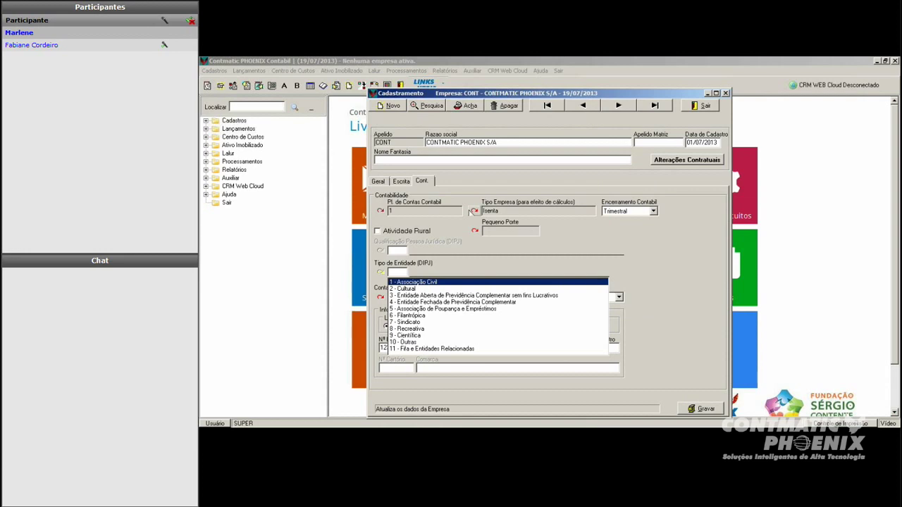
Step: Set the company's tax type back to 1 - Lucro Real and save it
left_click(473, 212)
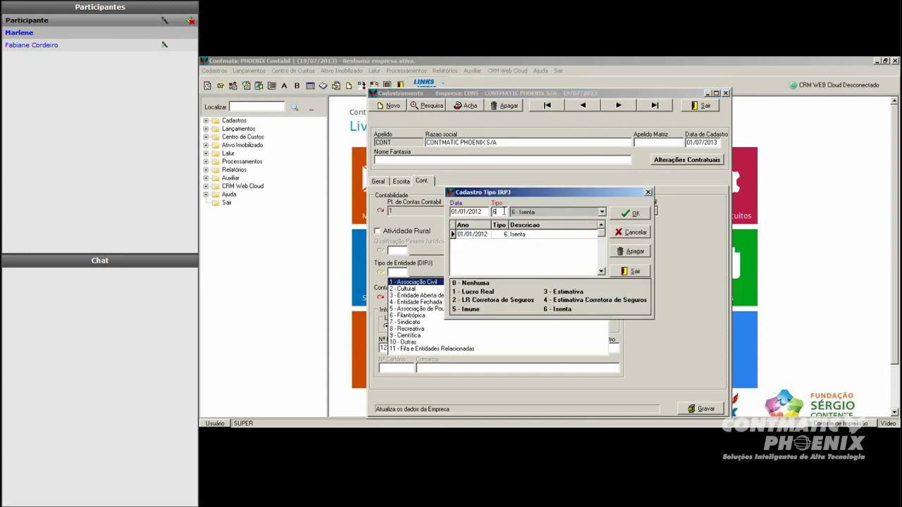
type("1")
key("Tab")
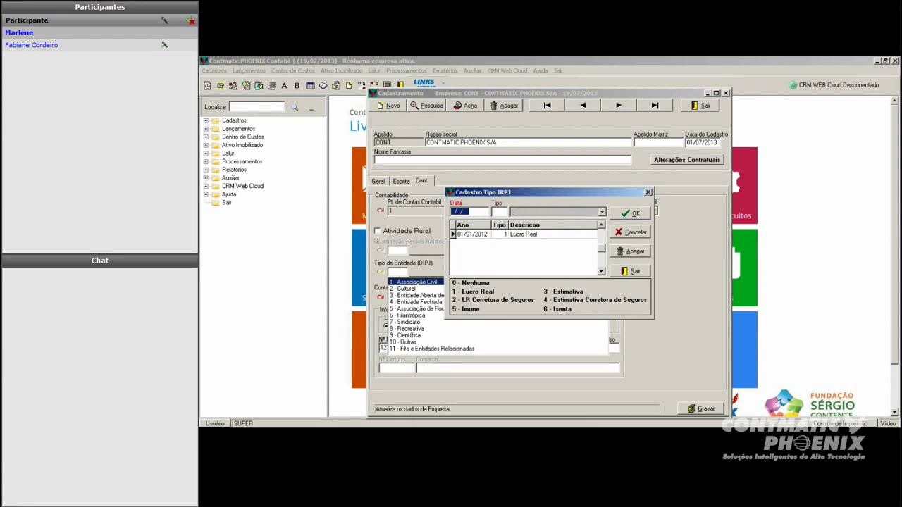
key("Return")
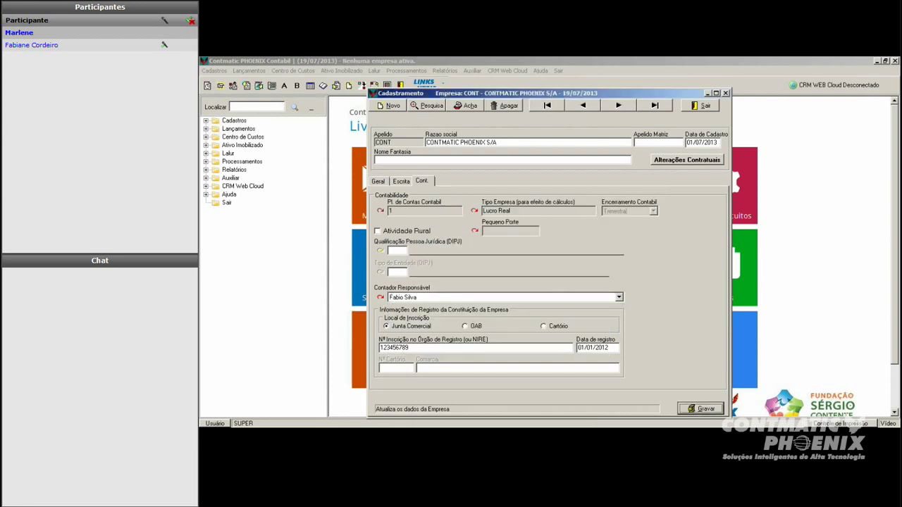
left_click(391, 297)
Step: Keep the current responsible accountant, open Cadastro de Contadores, and step to the previous record
key("Tab")
left_click(618, 297)
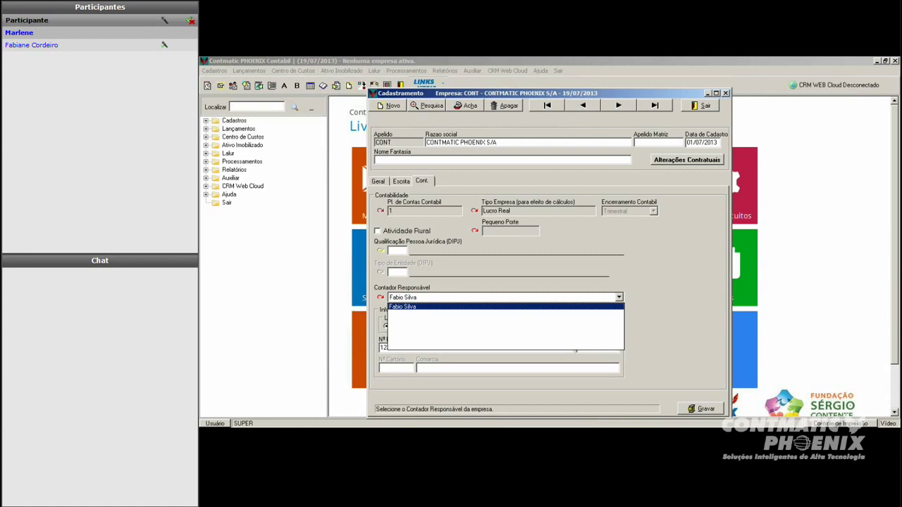
left_click(398, 307)
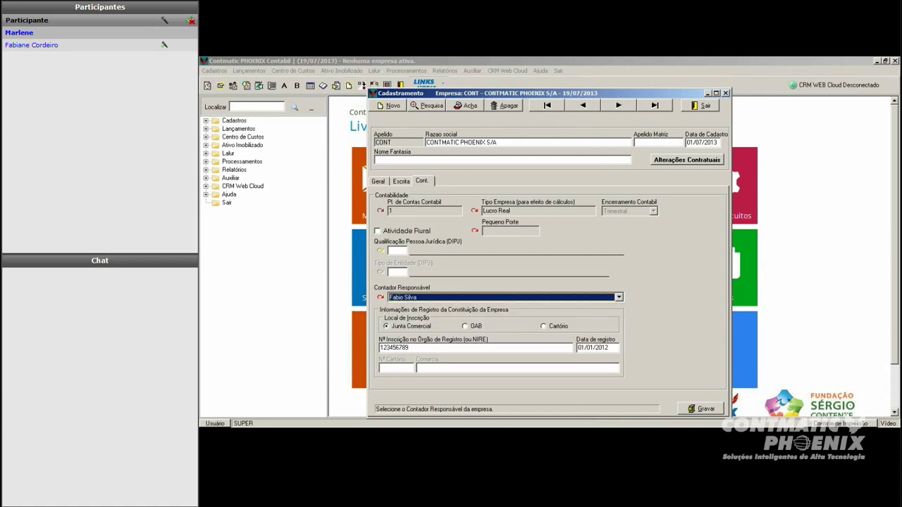
left_click(381, 299)
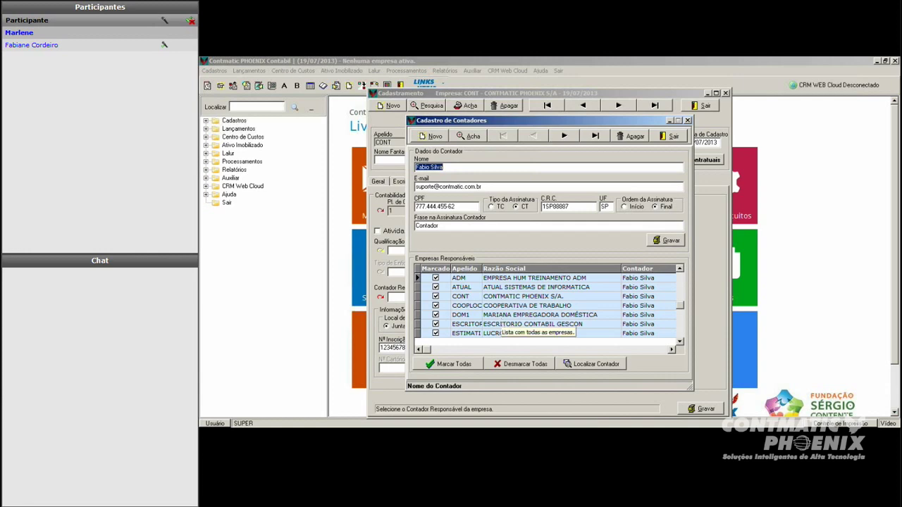
left_click(564, 136)
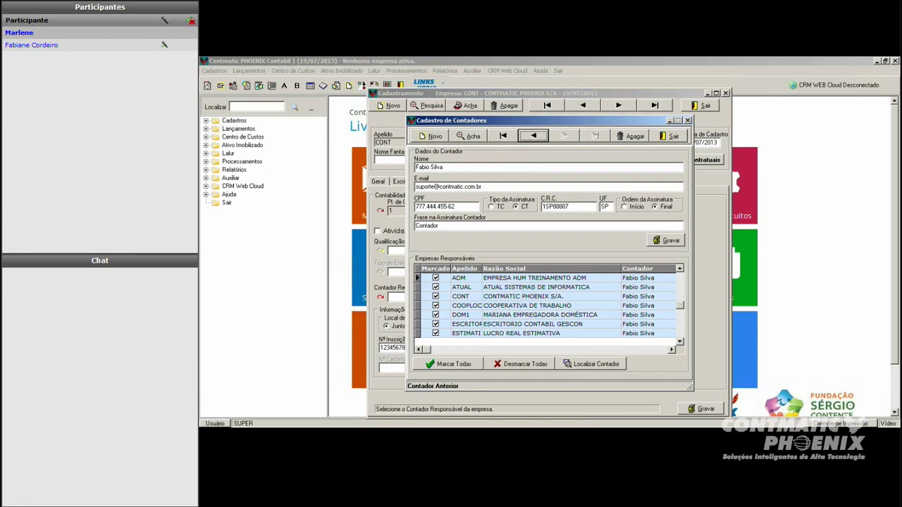
Step: Start a new accountant with the full name, e-mail, CPF, CRC number and state SP
left_click(430, 136)
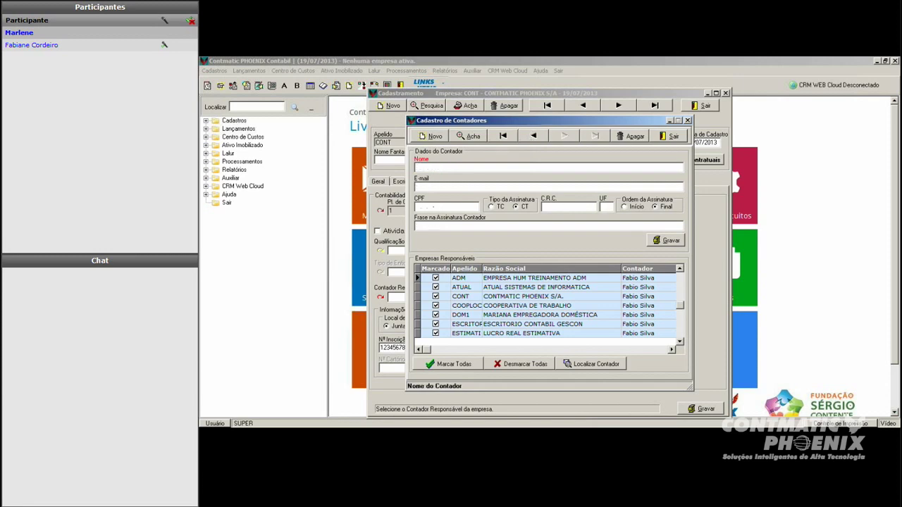
key("Tab")
key("Tab")
type("222.222.222-22")
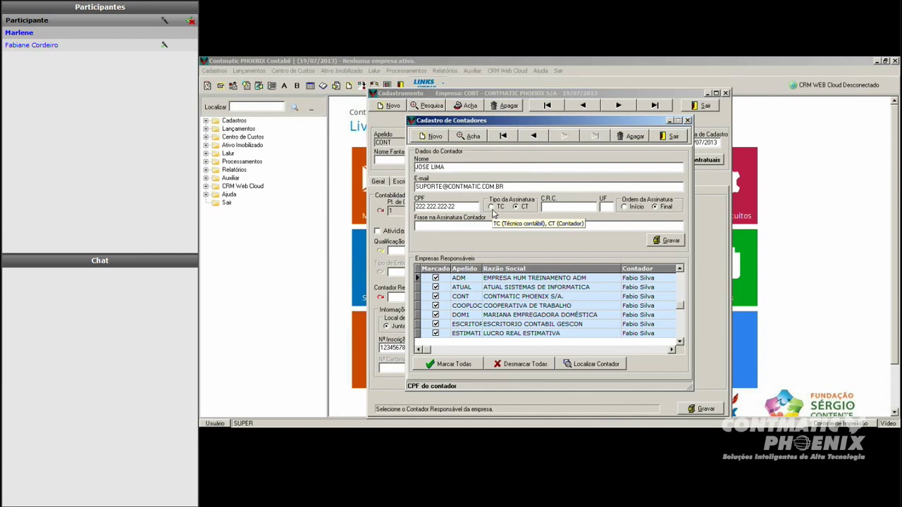
key("Tab")
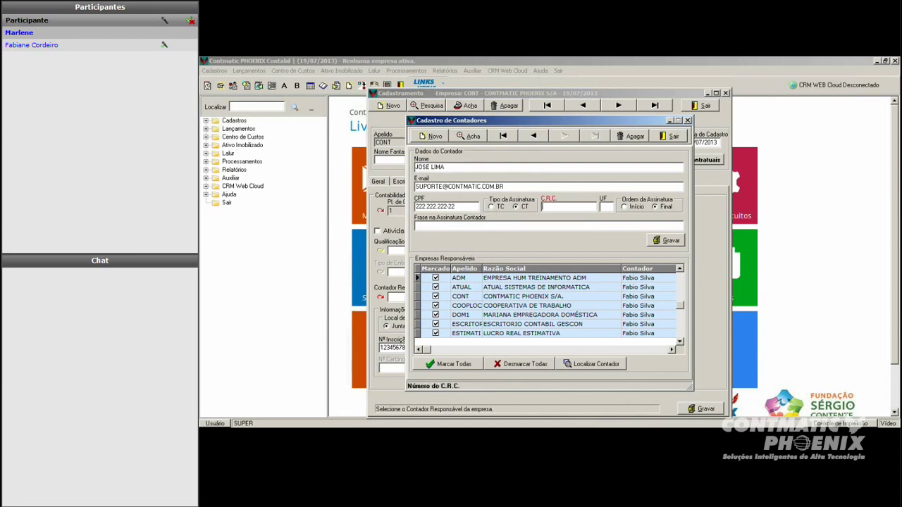
type("1SP1234560")
key("Tab")
type("SP")
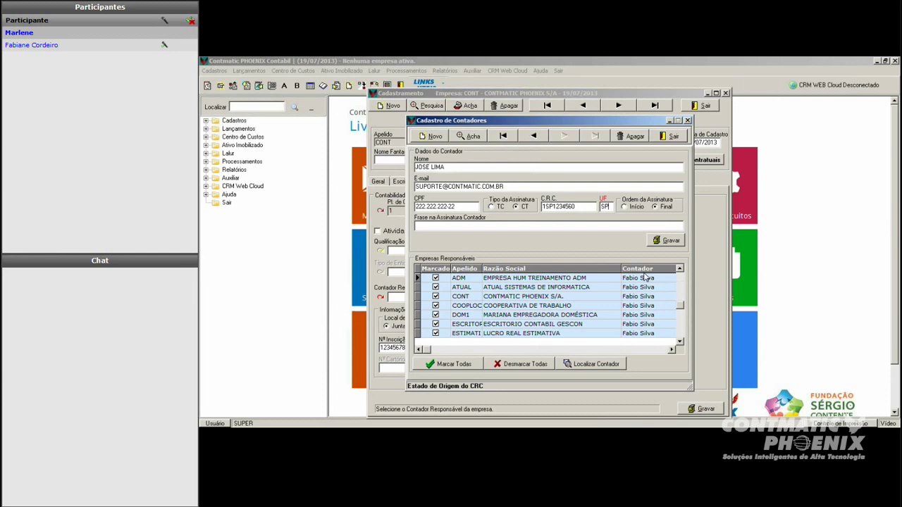
key("Tab")
Step: Set the signature order to Final with phrase CONTADOR and save the accountant
key("Left")
left_click(663, 207)
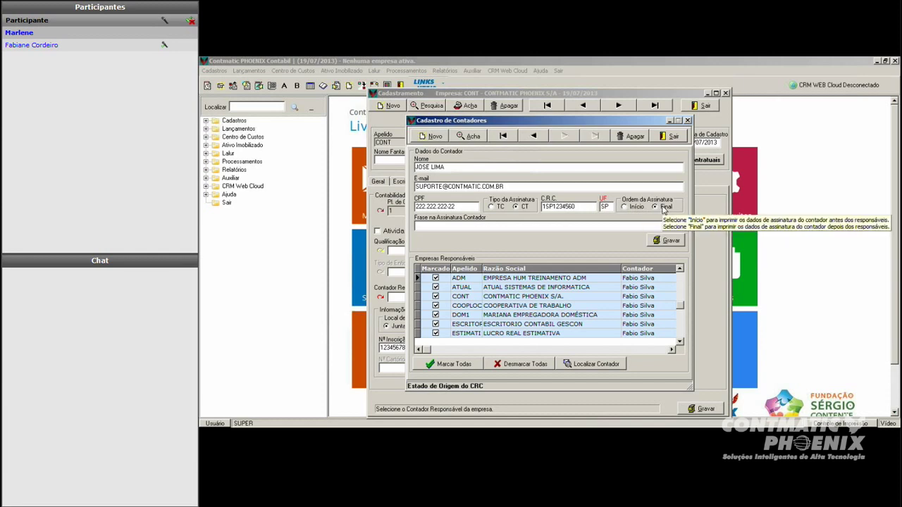
key("Tab")
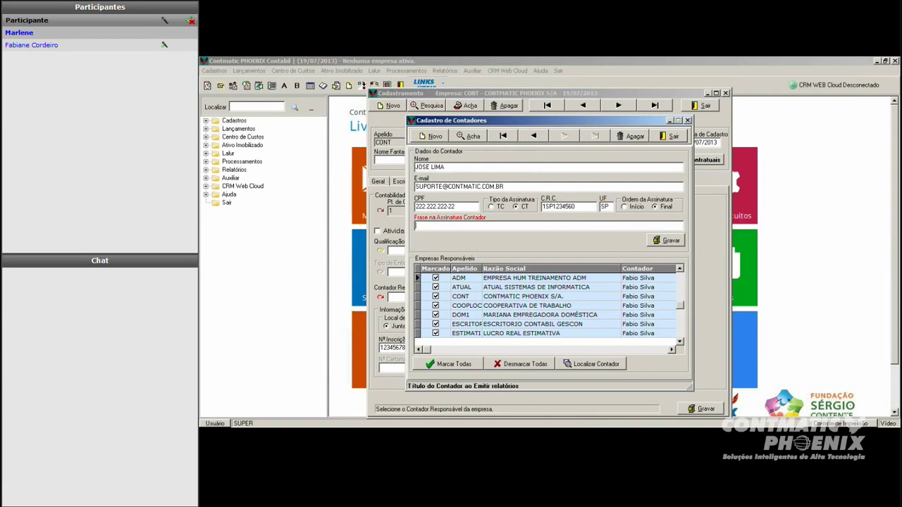
type("CONTADOR")
left_click(671, 240)
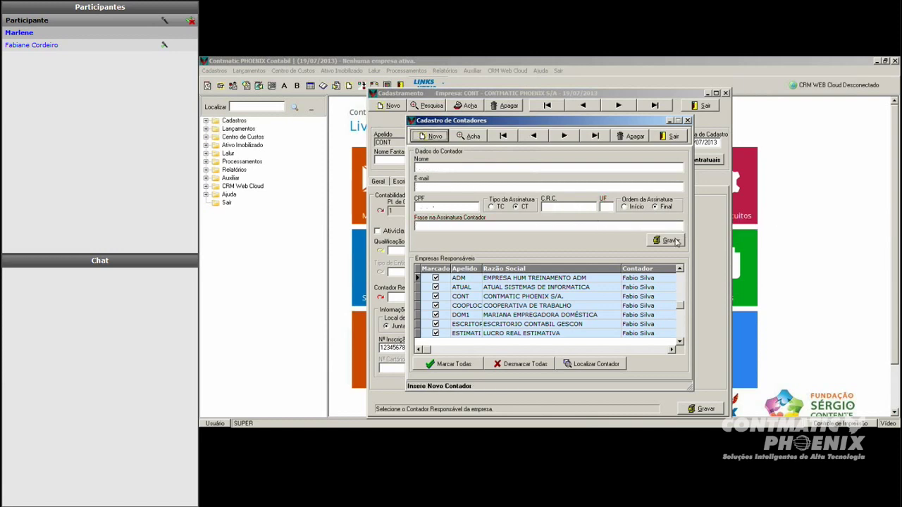
Step: Assign CONT to the new accountant, confirm the replacement, and close the accountants register
left_click(563, 136)
left_click(533, 136)
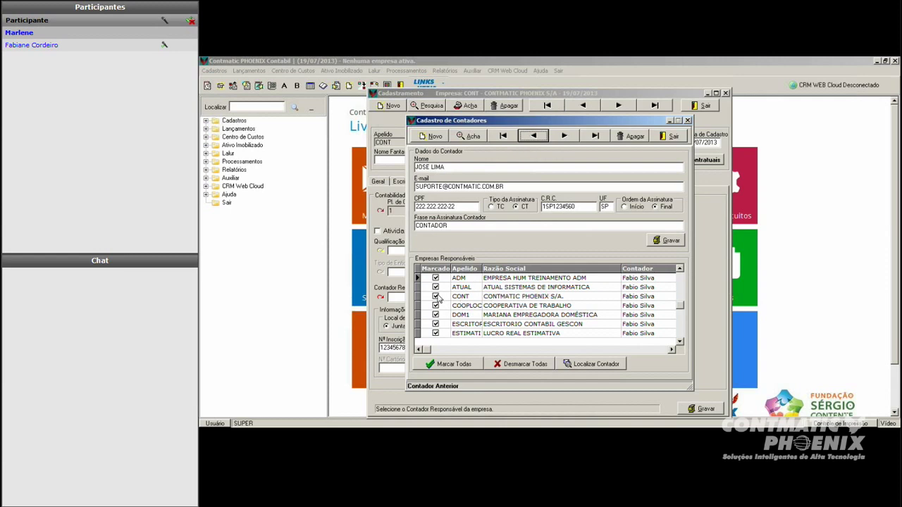
left_click(436, 297)
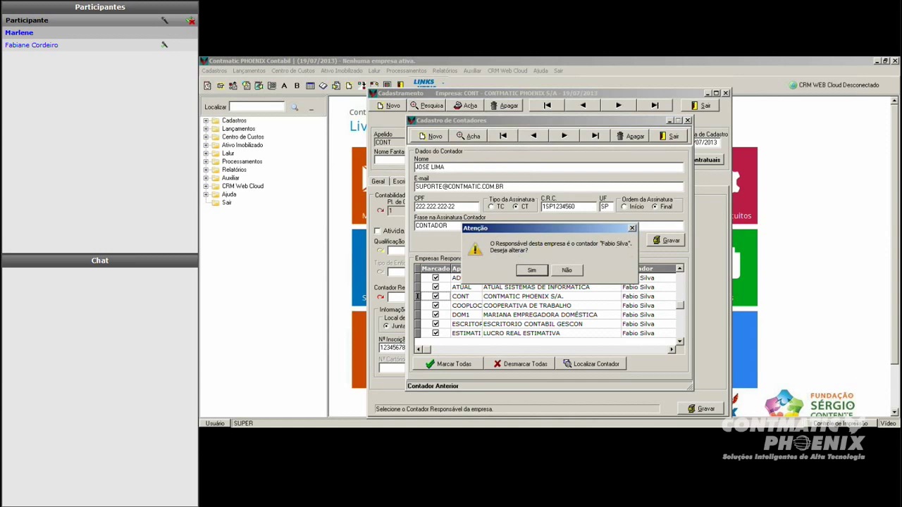
left_click(532, 271)
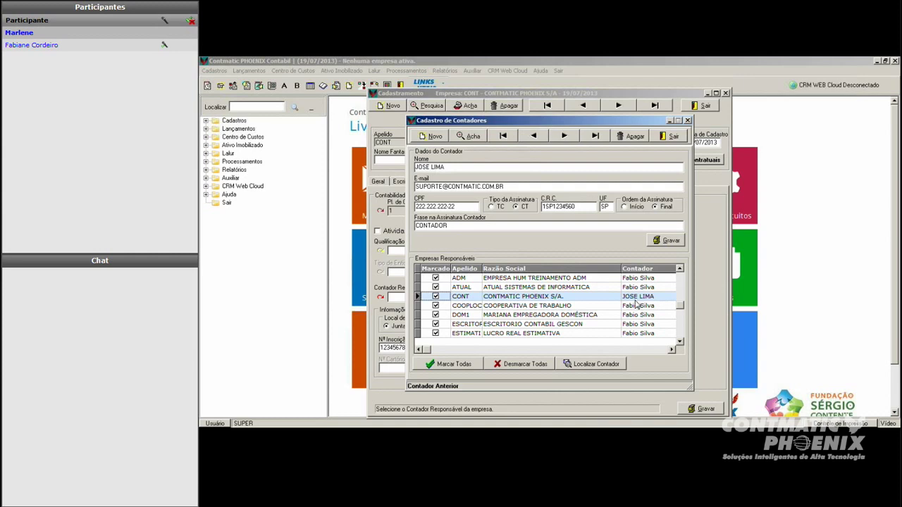
key("Escape")
left_click(530, 271)
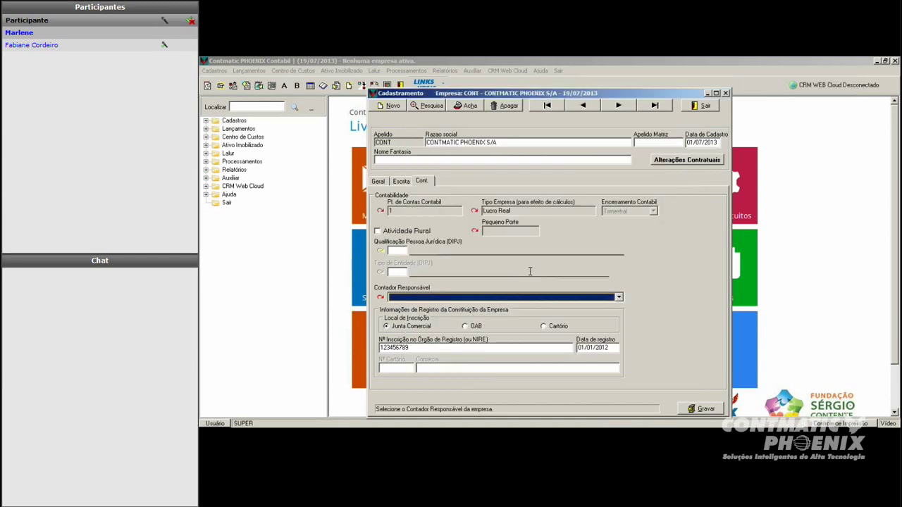
Step: Unassign COOPERATIVA, DOM1, GESCON, both Lucro Real companies, ATUAL and ADM from this accountant
left_click(381, 297)
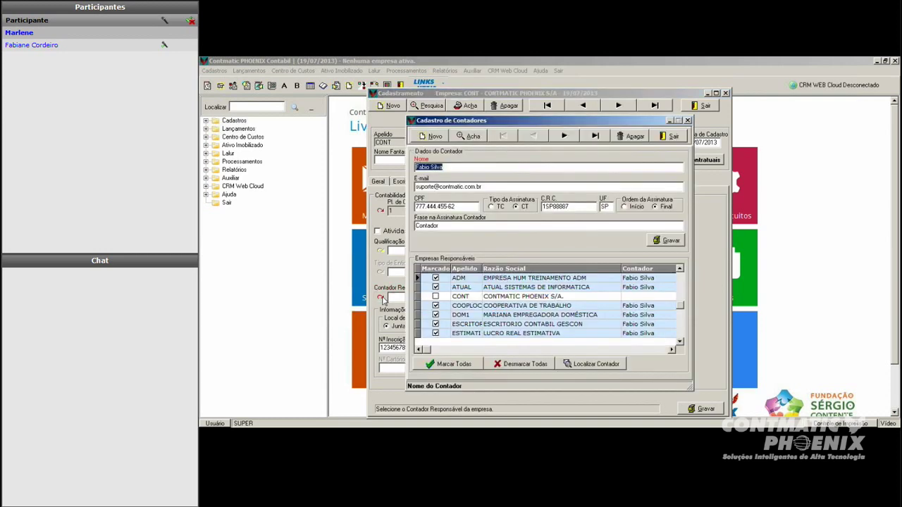
scroll(571, 324, "down", 1)
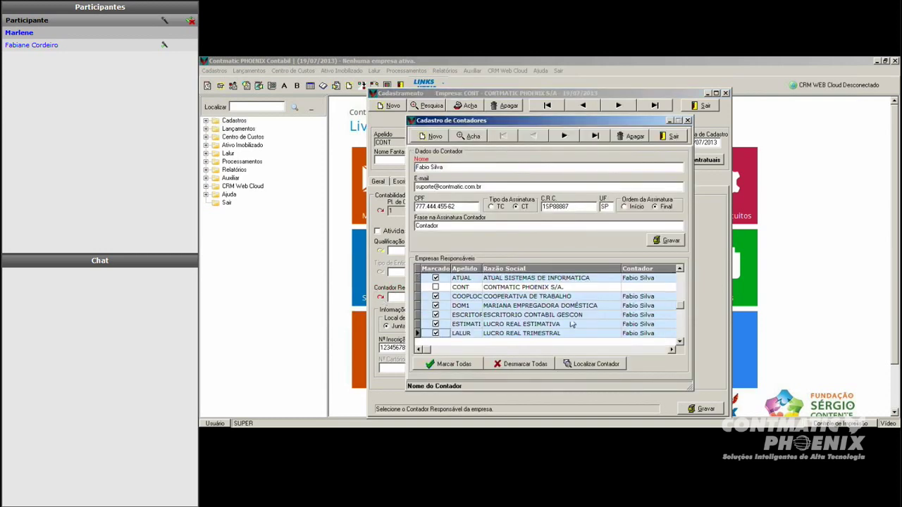
left_click(435, 296)
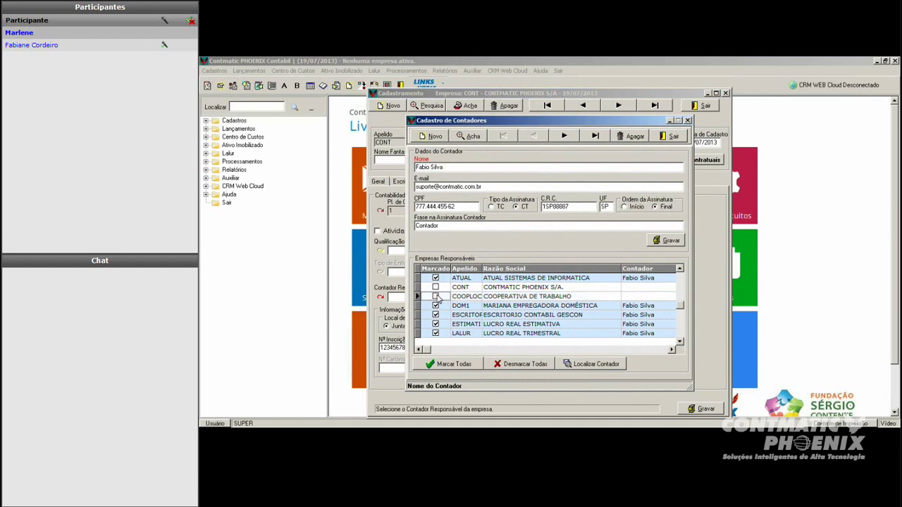
left_click(435, 305)
left_click(435, 314)
left_click(435, 323)
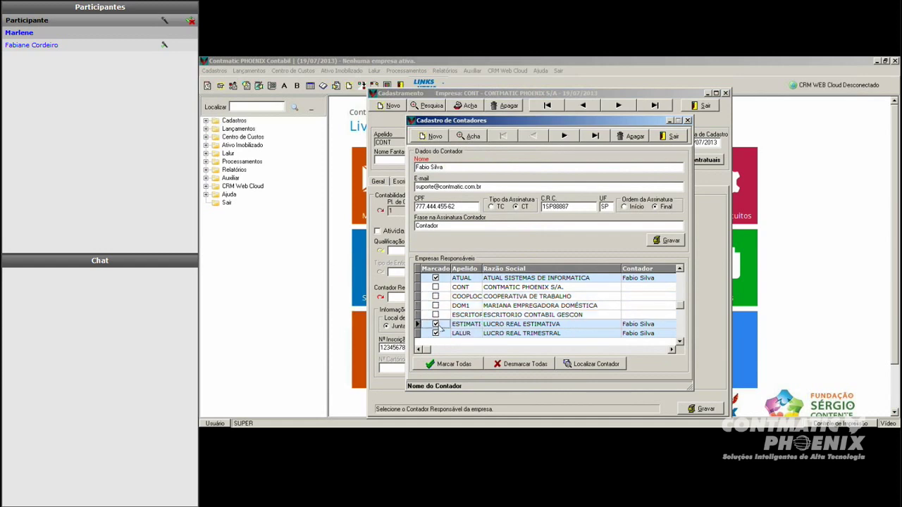
left_click(436, 333)
left_click(435, 279)
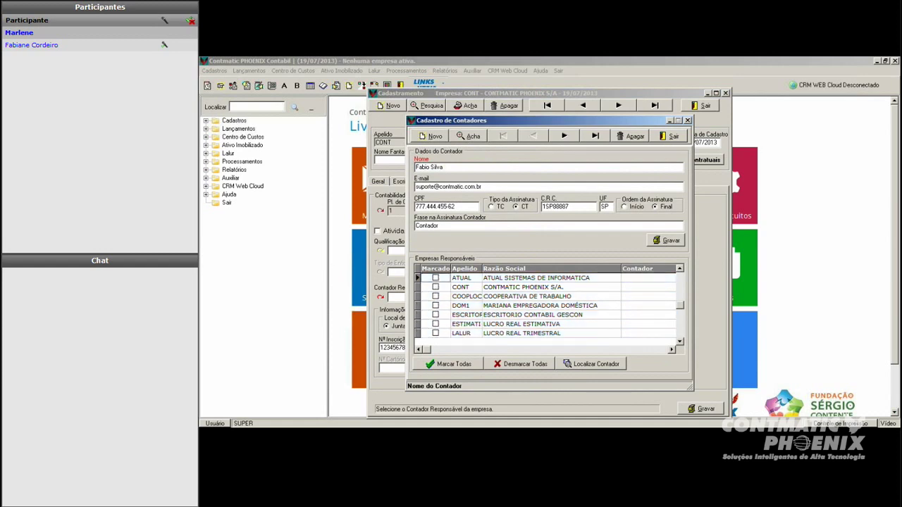
left_click(680, 296)
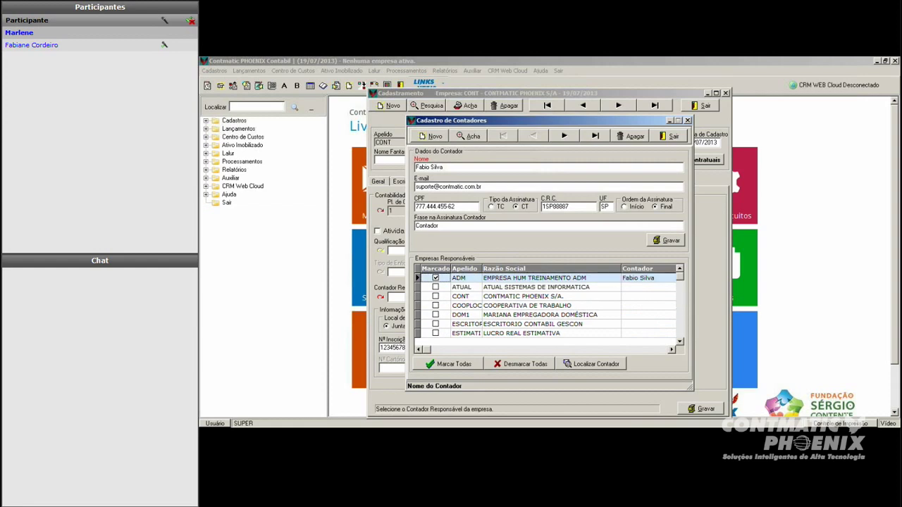
left_click(435, 278)
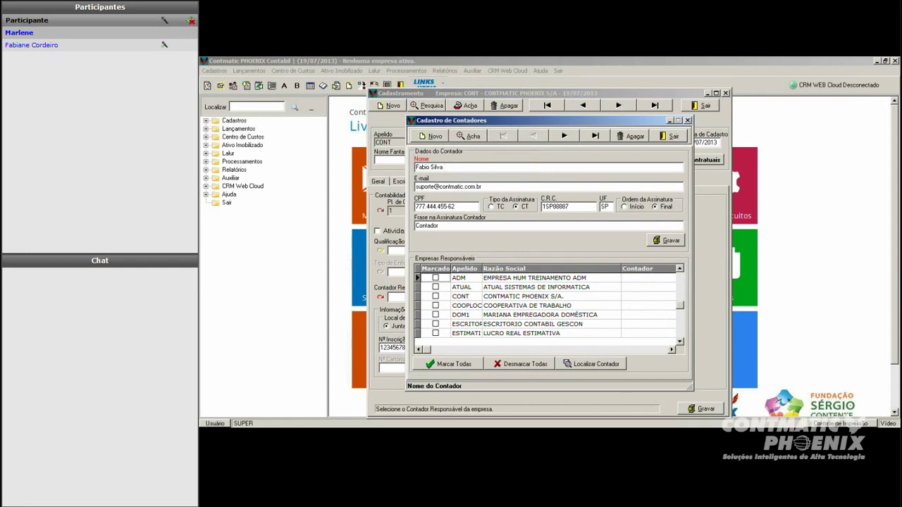
Step: Make the next accountant responsible for CONT, COOPLOC, DOM1 and ATUAL, then exit
left_click(564, 135)
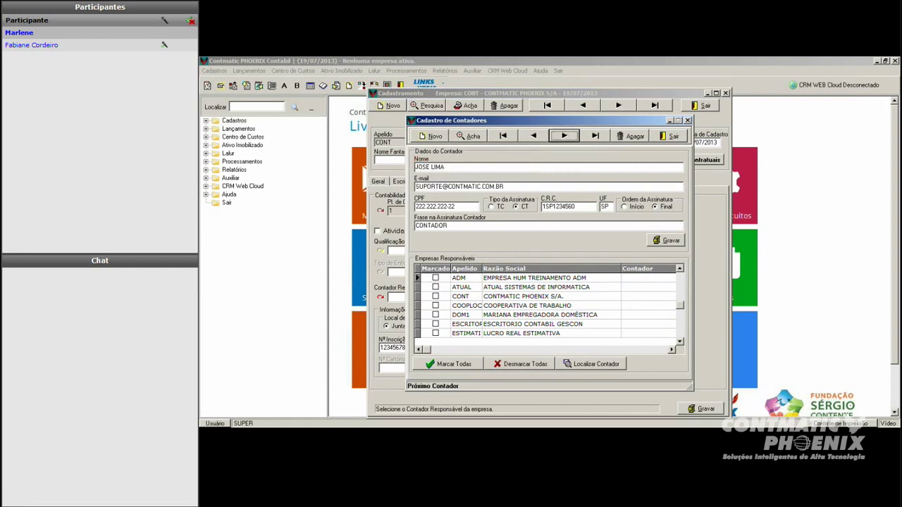
left_click(435, 297)
left_click(435, 306)
left_click(436, 315)
left_click(435, 287)
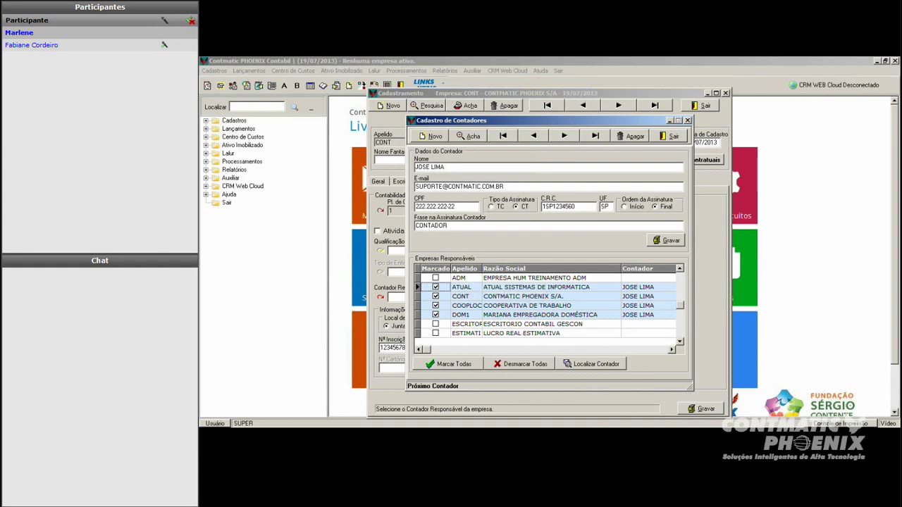
left_click(671, 137)
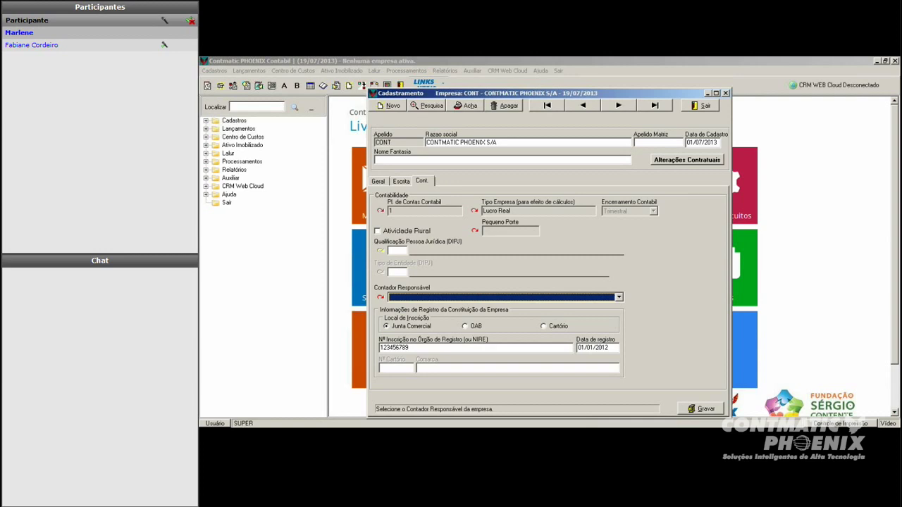
Step: Change the registration date to 01/01/2000 and inspect the NIRE registration number
left_click(431, 331)
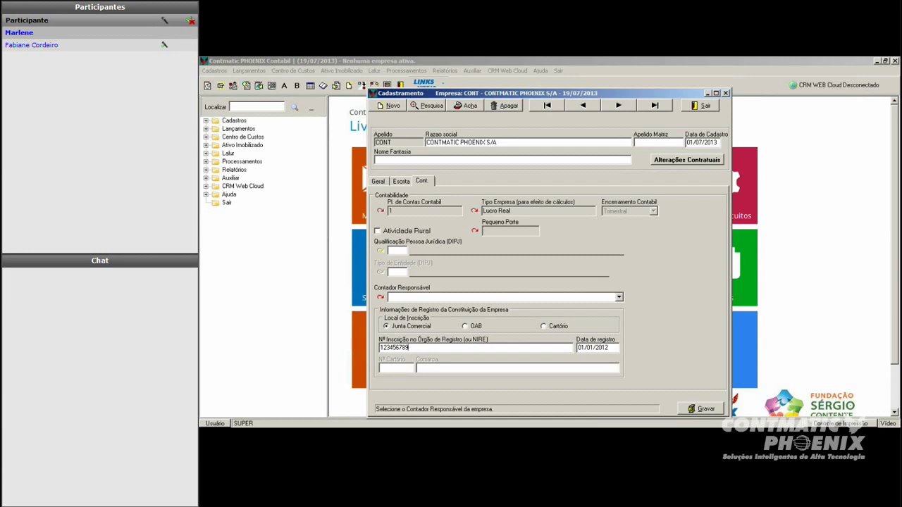
left_click(599, 347)
type("00")
key("shift+Tab")
left_click(454, 348)
key("shift+Home")
left_click(508, 347)
Step: Try OAB and Cartório (office 1, Comarca TESTE), revert to Junta Comercial, and save
left_click(465, 326)
left_click(543, 327)
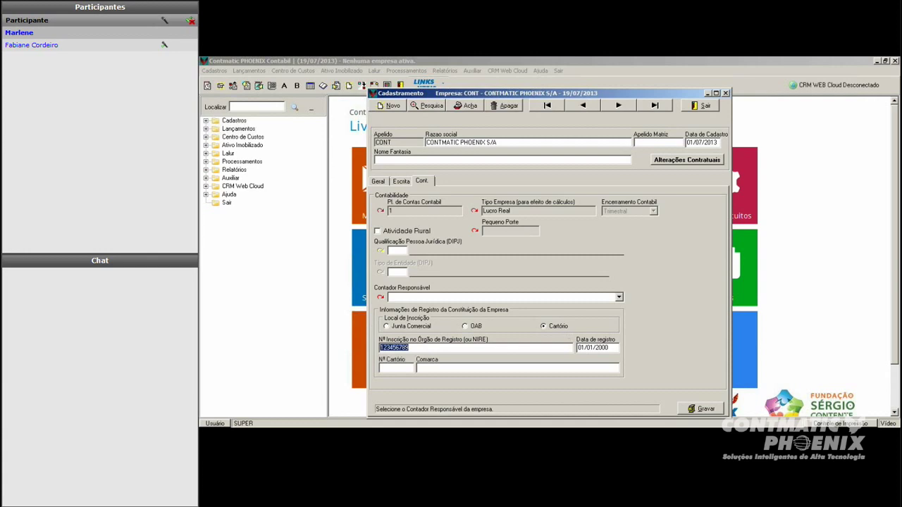
left_click(396, 367)
type("1")
key("Tab")
type("TESTE")
left_click(391, 327)
left_click(710, 412)
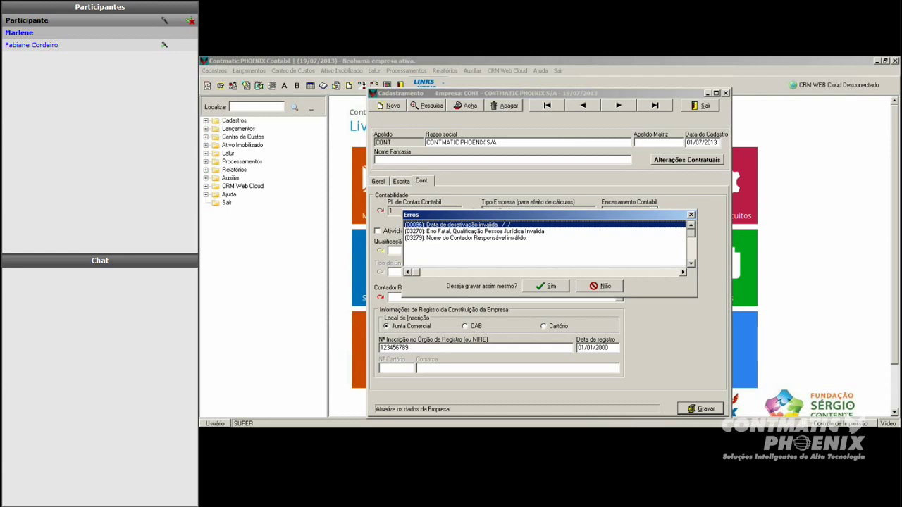
Step: Clear the invalid deactivation date and retry saving, dismissing the fatal DIPJ error
key("Escape")
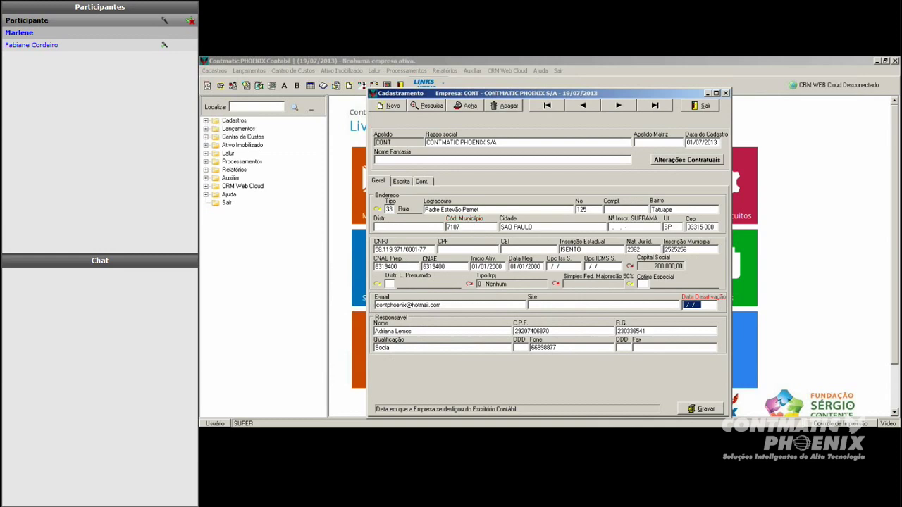
left_click(707, 307)
double_click(705, 307)
key("Tab")
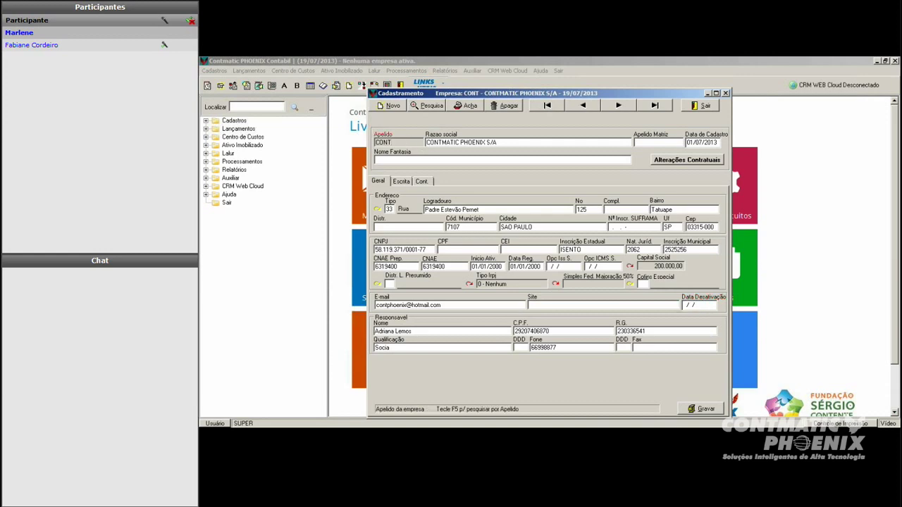
left_click(705, 409)
left_click(361, 236)
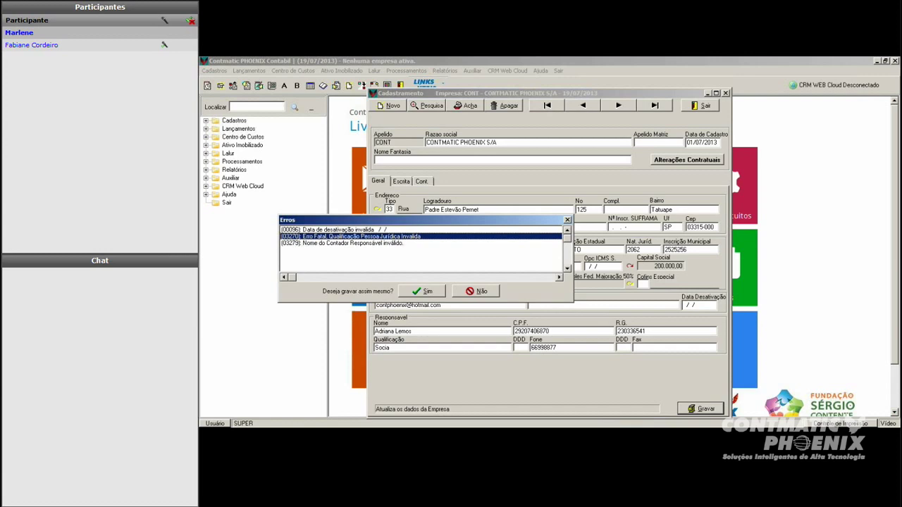
left_click(430, 293)
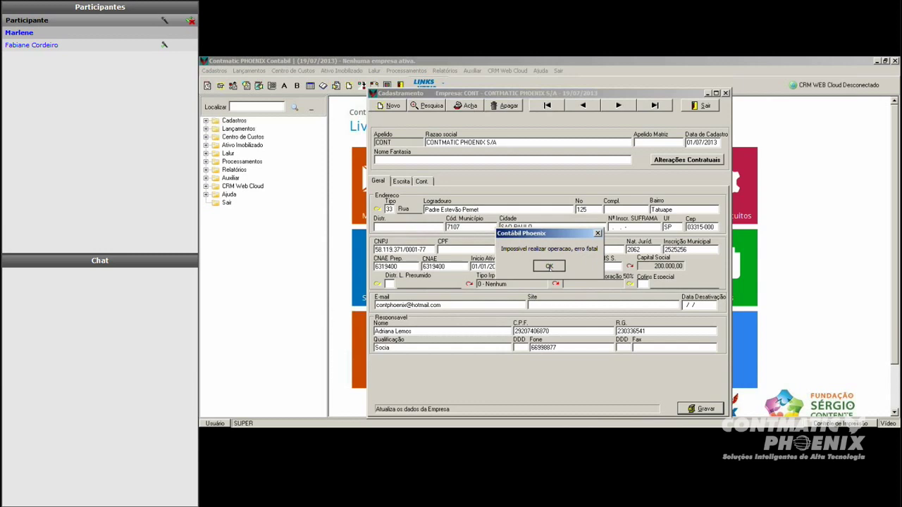
left_click(549, 266)
Step: Set DIPJ qualification to 0 - PJ em Geral, save despite warnings, and return to CONT
left_click(701, 409)
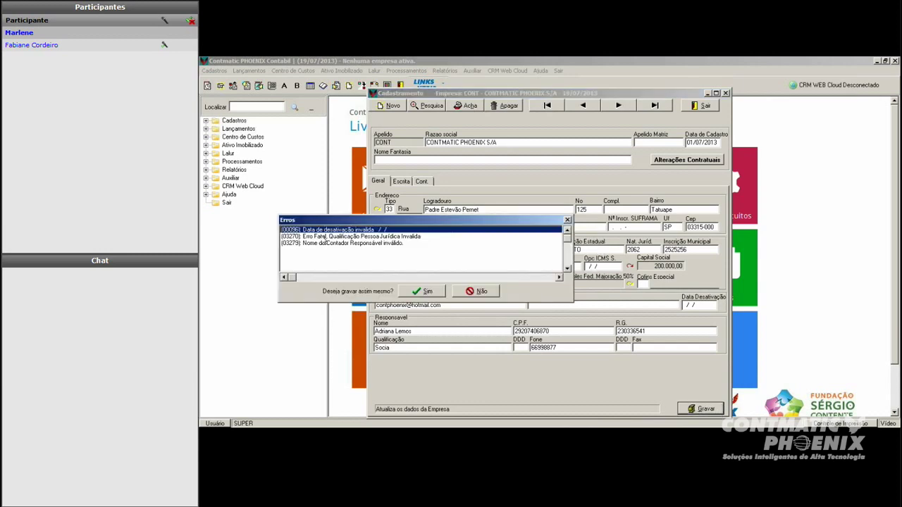
left_click(325, 237)
double_click(337, 238)
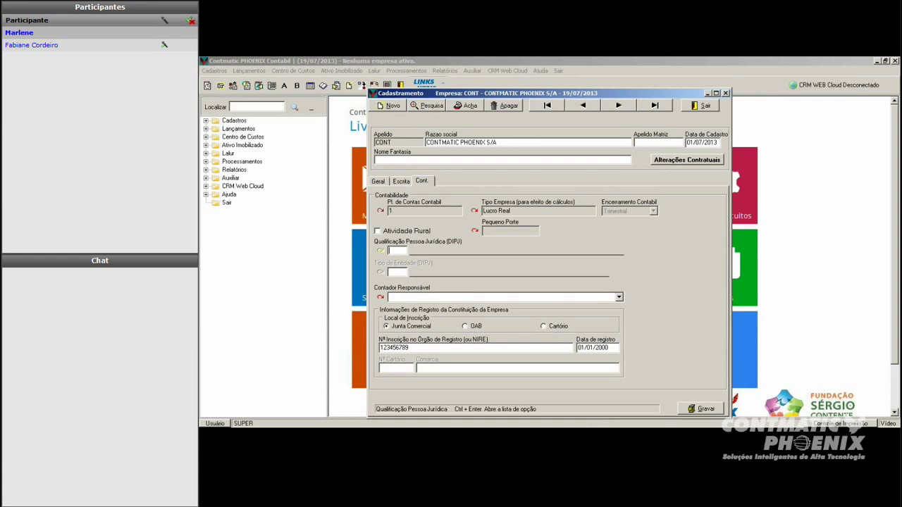
key("ctrl+Return")
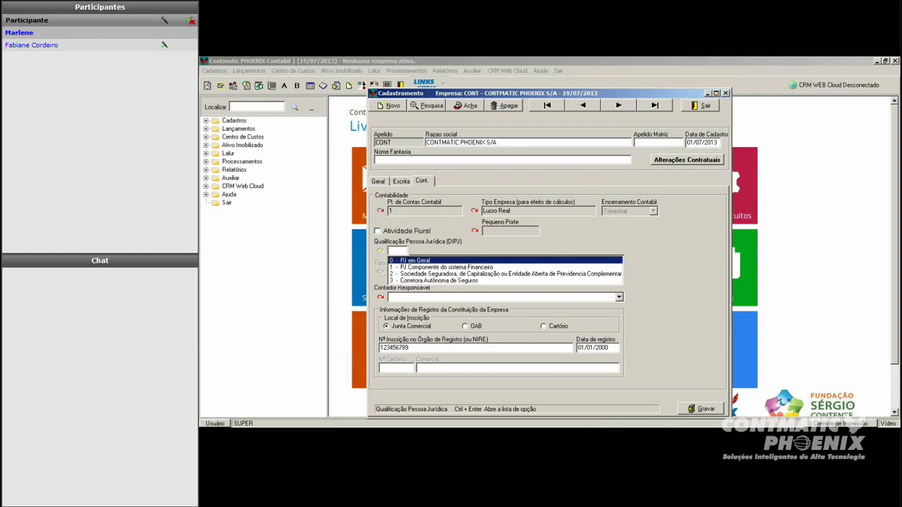
key("Return")
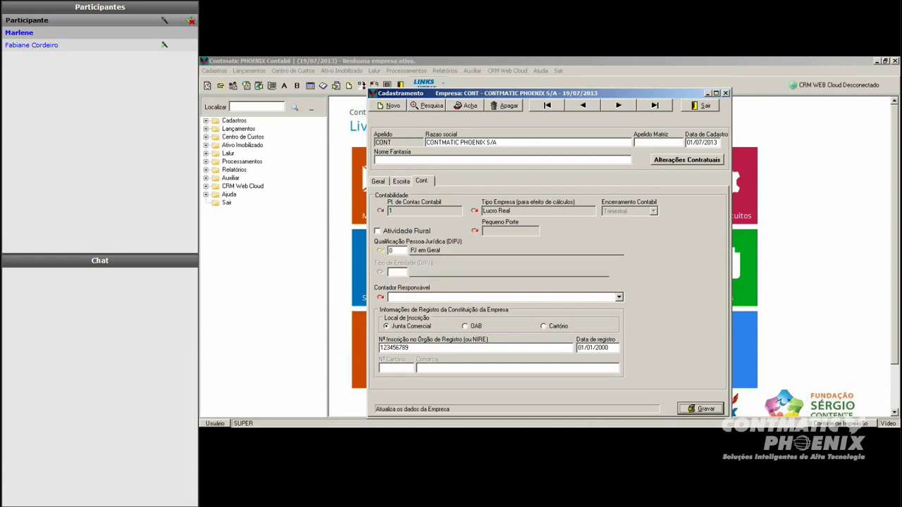
key("Return")
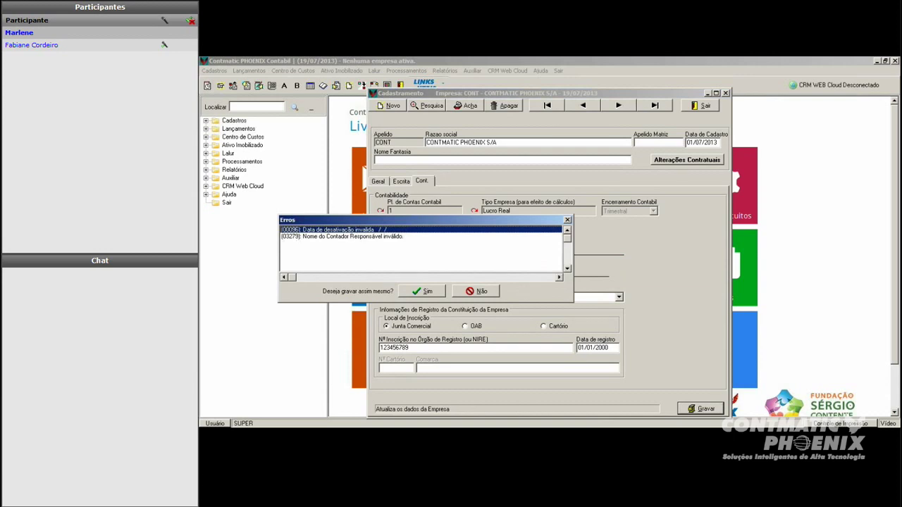
left_click(423, 291)
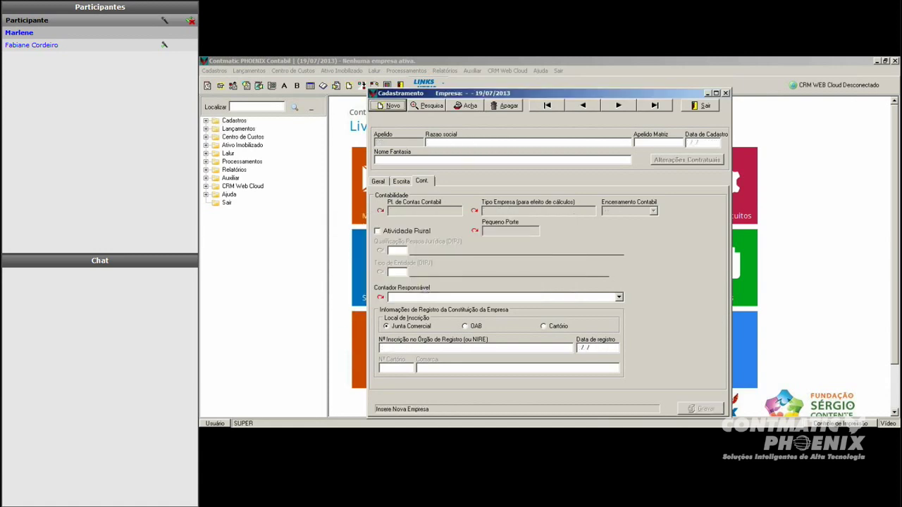
left_click(582, 105)
left_click(617, 105)
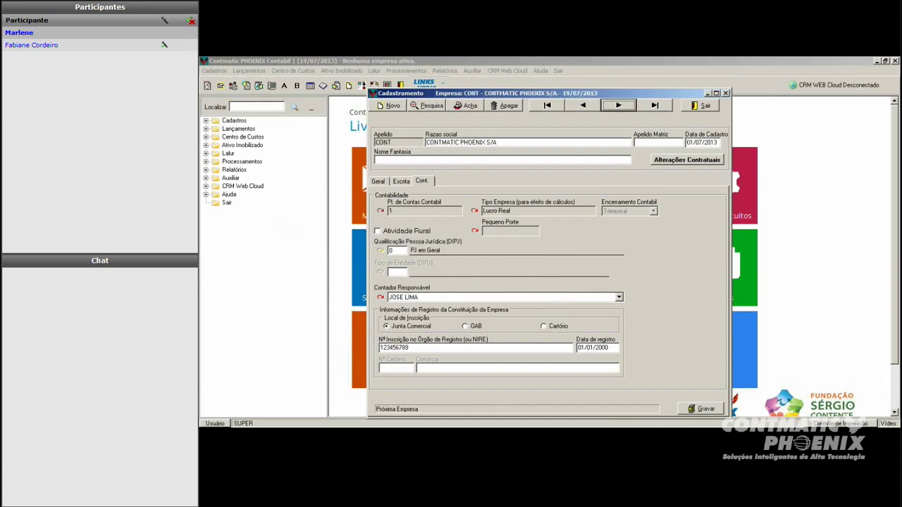
left_click(381, 182)
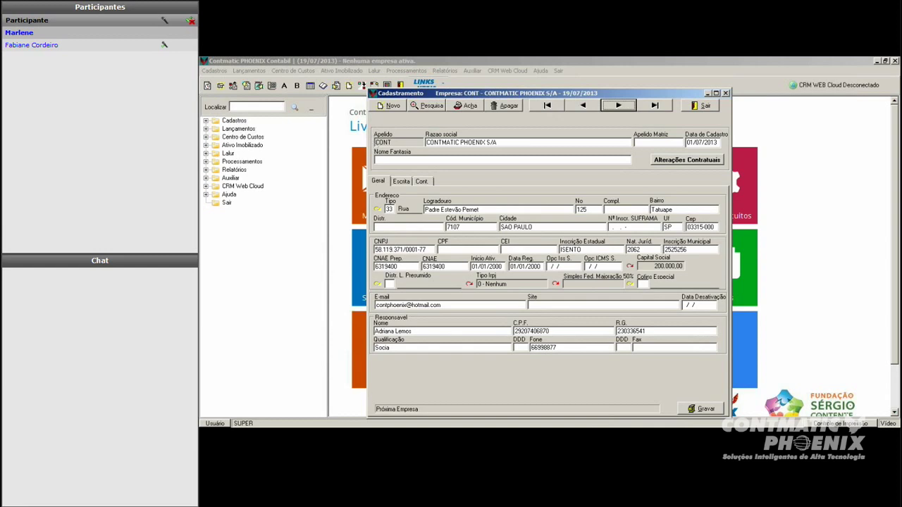
Step: Show CONT's Escrita tab: company type 2 Industria, ICMS period Mensal, cash type Contabilidade
left_click(401, 181)
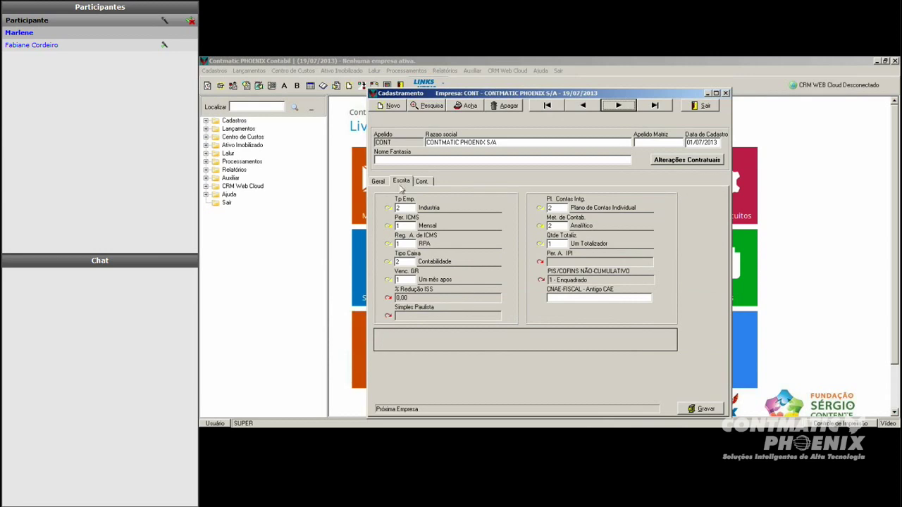
Step: List the Tipo Caixa options and keep Contabilidade as the cash book type
left_click(388, 263)
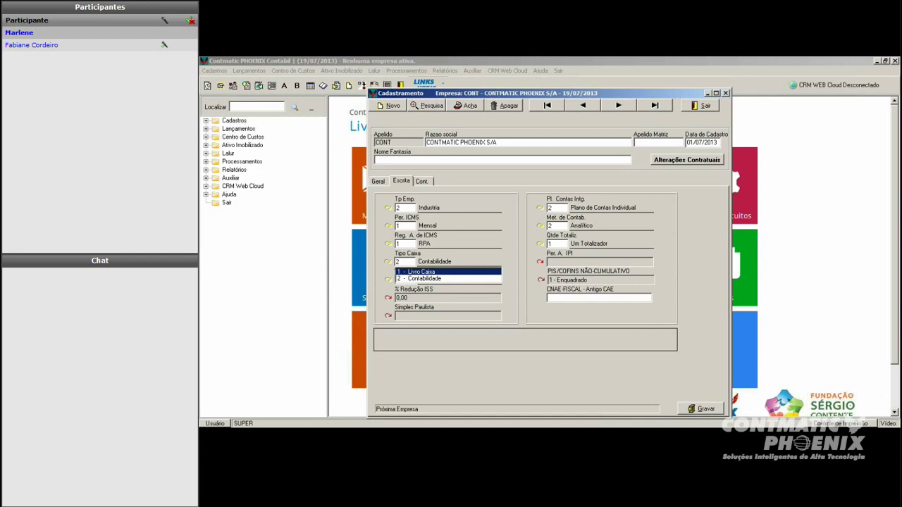
key("Return")
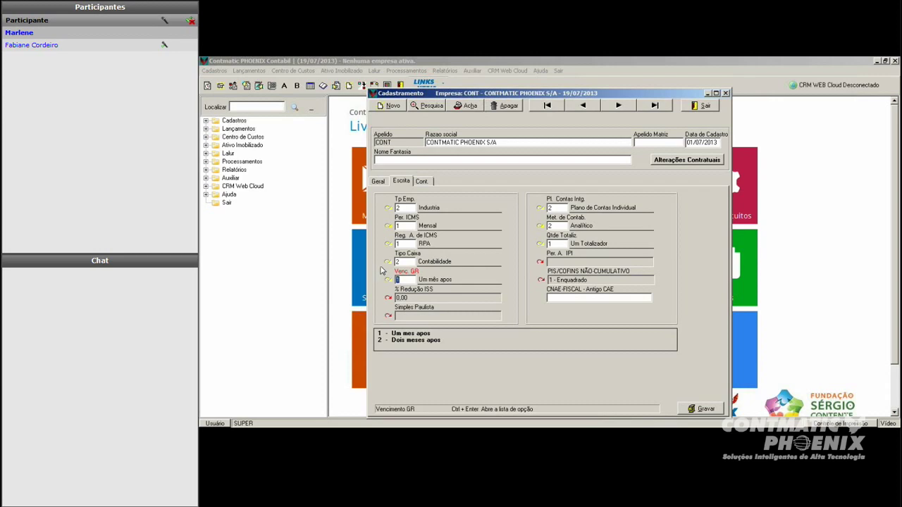
Step: Show the Pl. Contas Intg. choices, Geral or Individual, for the integrated chart of accounts
left_click(540, 210)
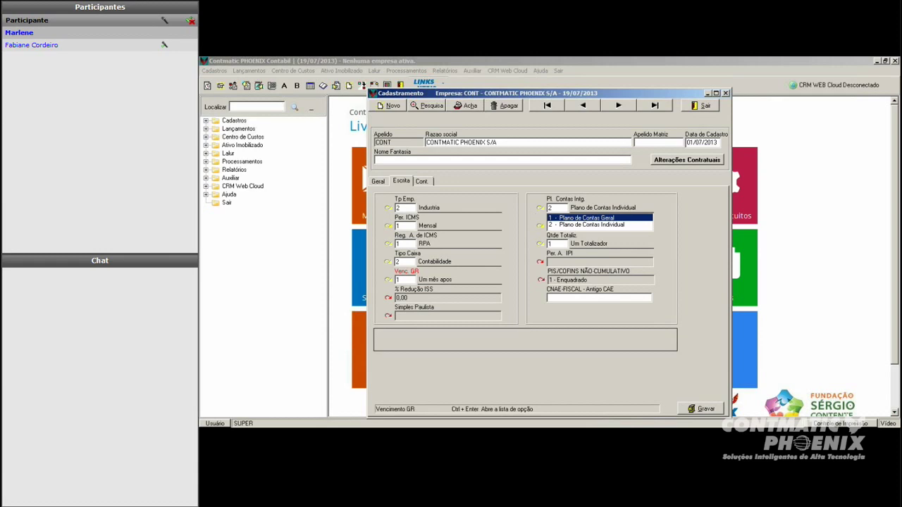
Step: Keep the integrated chart of accounts as 2 - Plano de Contas Individual and return to Escrita
left_click(420, 181)
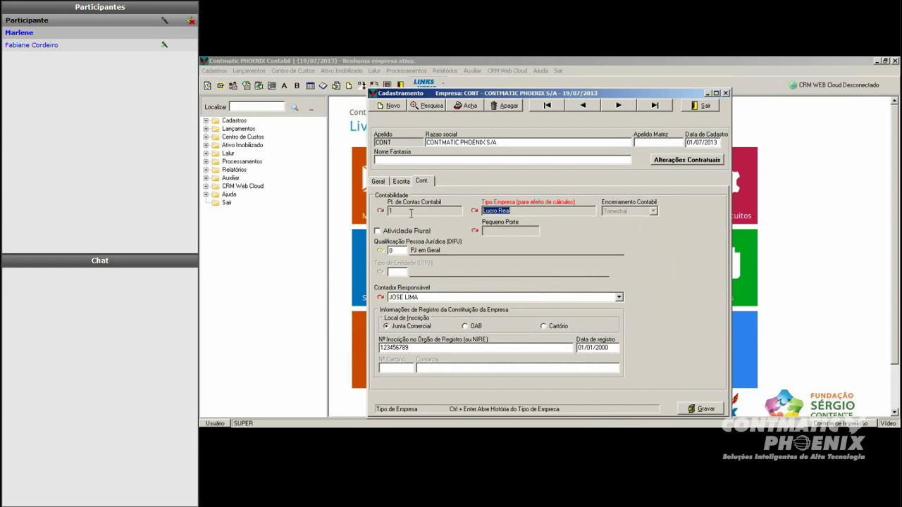
left_click(403, 182)
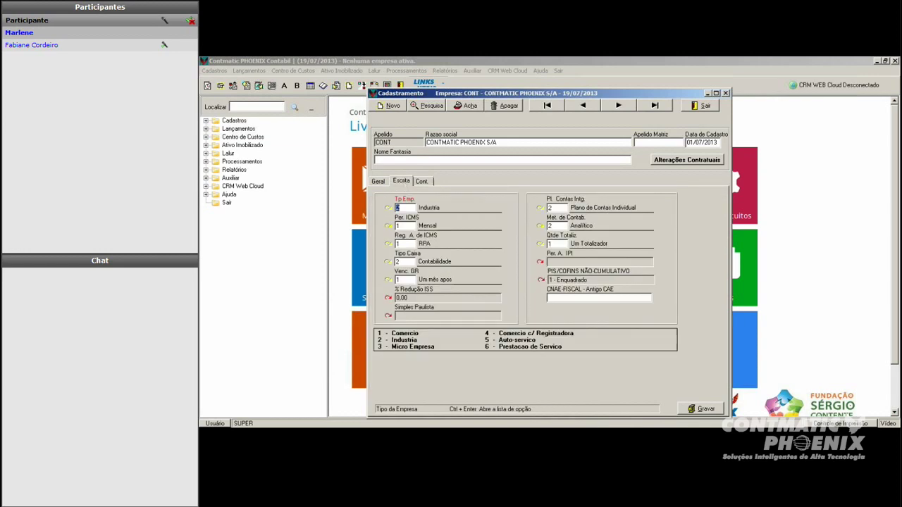
left_click(539, 208)
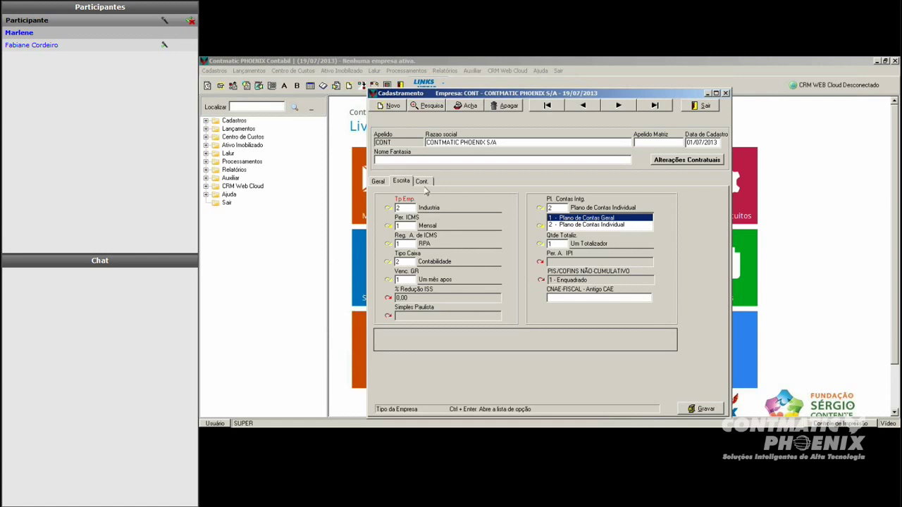
key("Return")
key("Return")
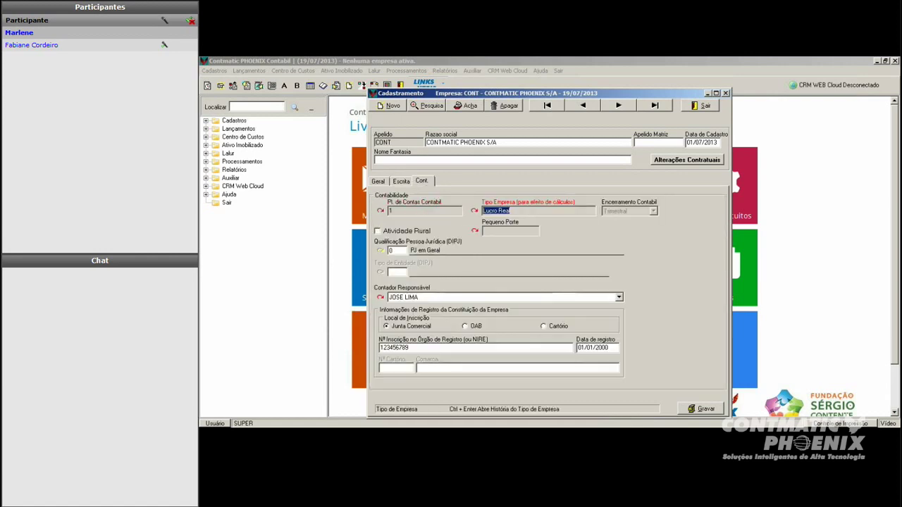
left_click(401, 181)
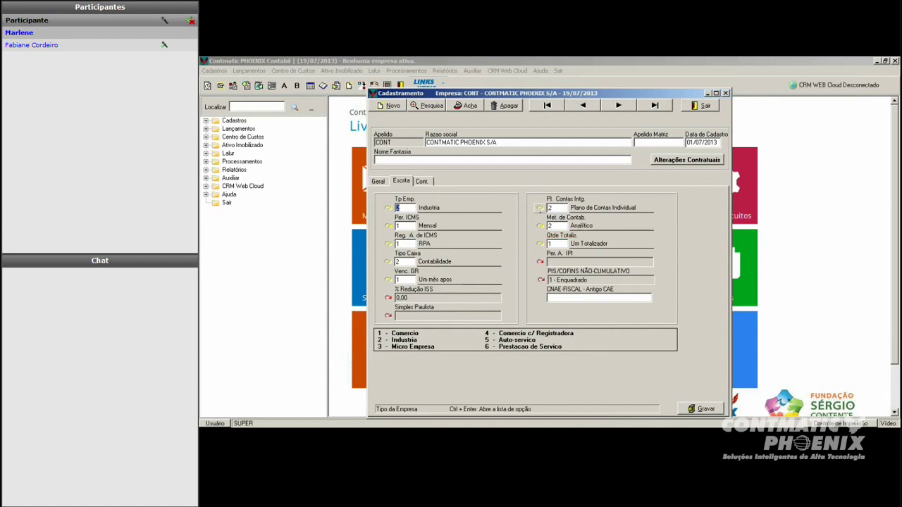
left_click(541, 210)
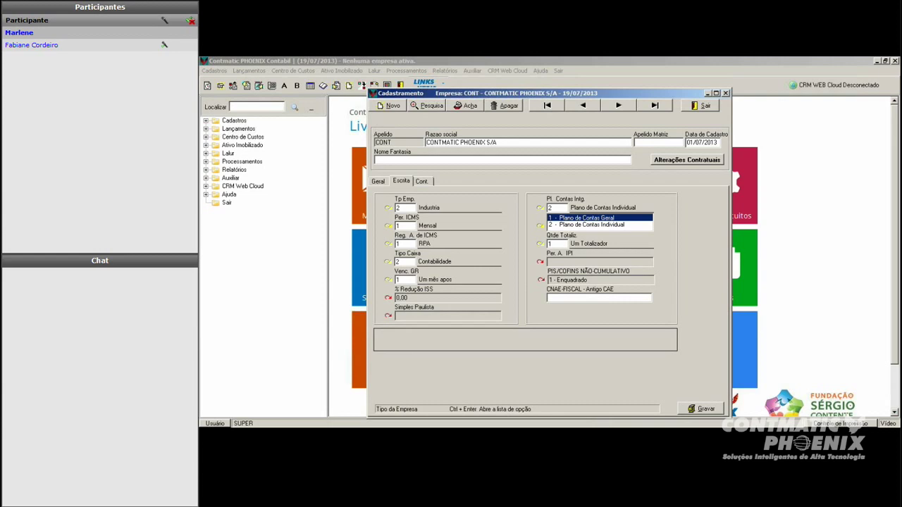
left_click(600, 224)
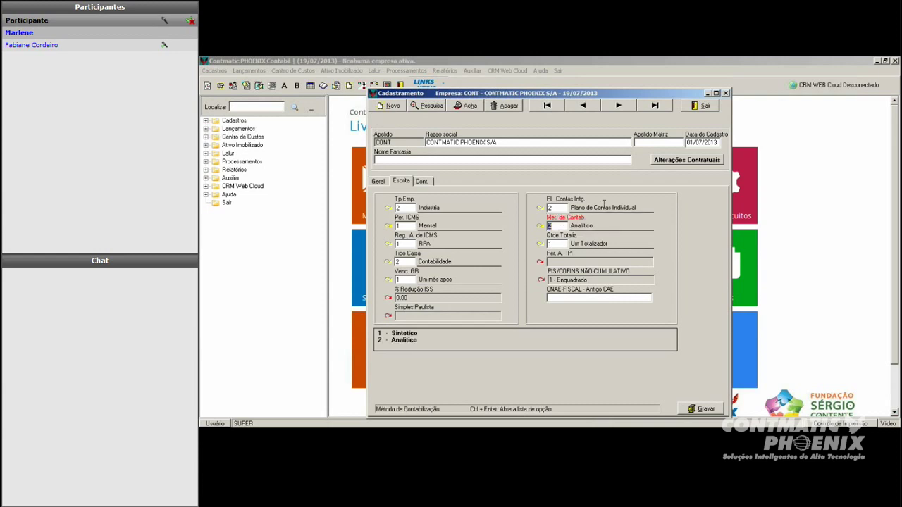
Step: List the Met. de Contab. choices, previewing 1 - Sintético while 2 - Analítico still applies
left_click(538, 227)
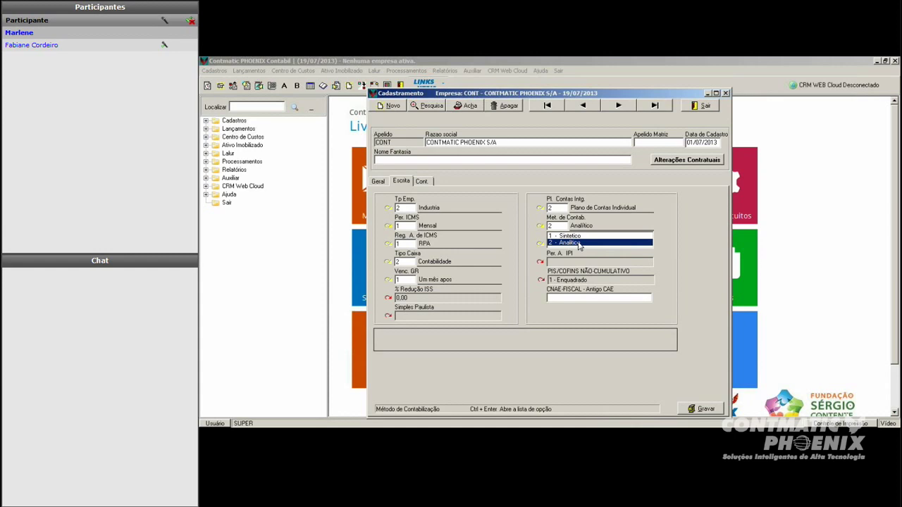
key("Up")
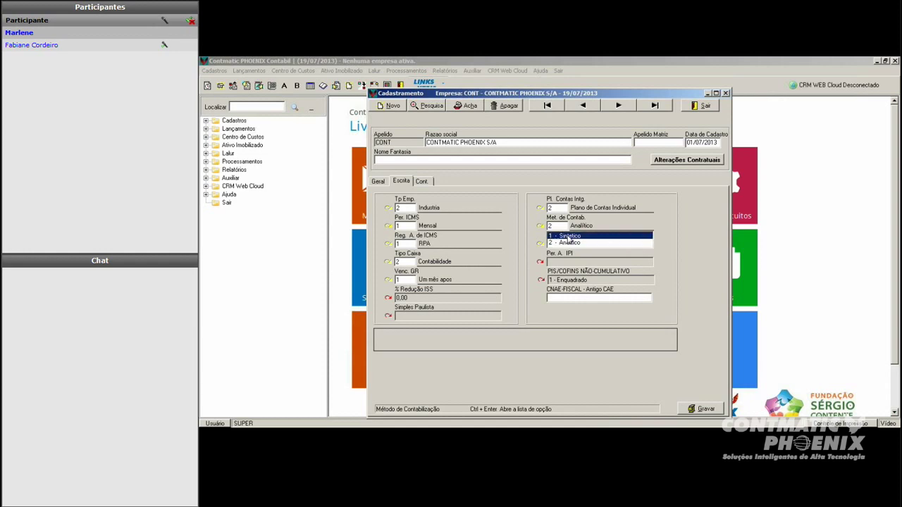
Step: Keep accounting method 2 - Analítico and totalizer 1 - Um Totalizador, back on Cont. settings
left_click(570, 244)
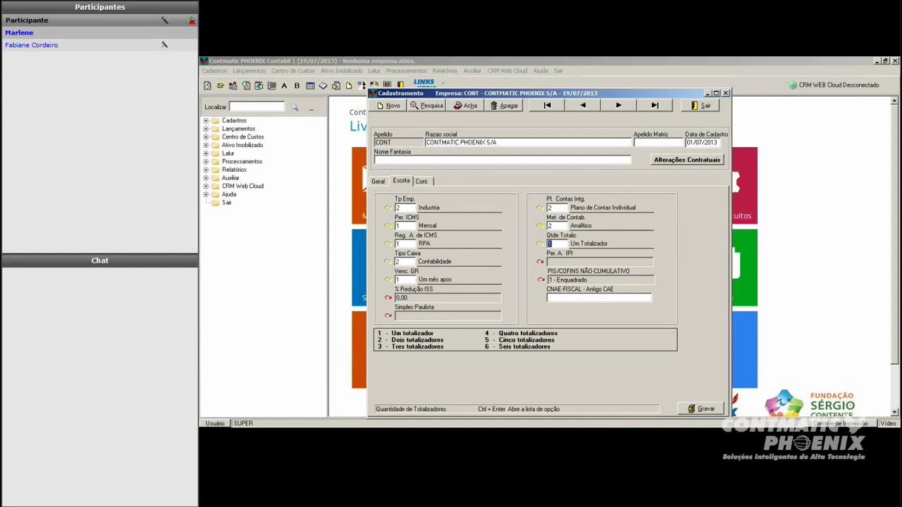
key("shift+Tab")
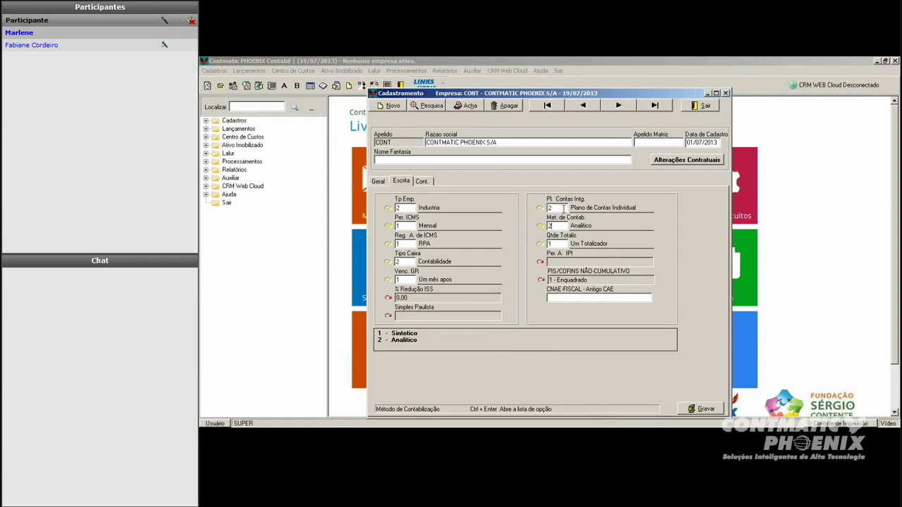
left_click(539, 227)
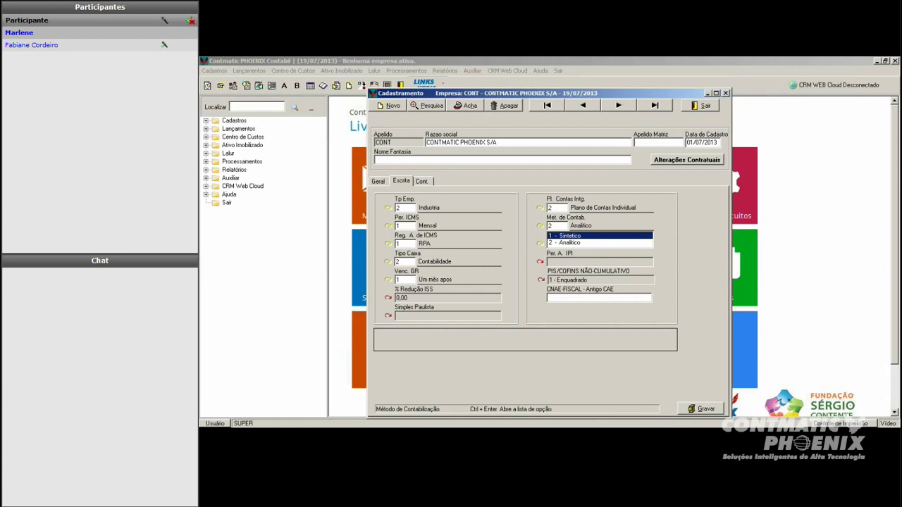
left_click(573, 243)
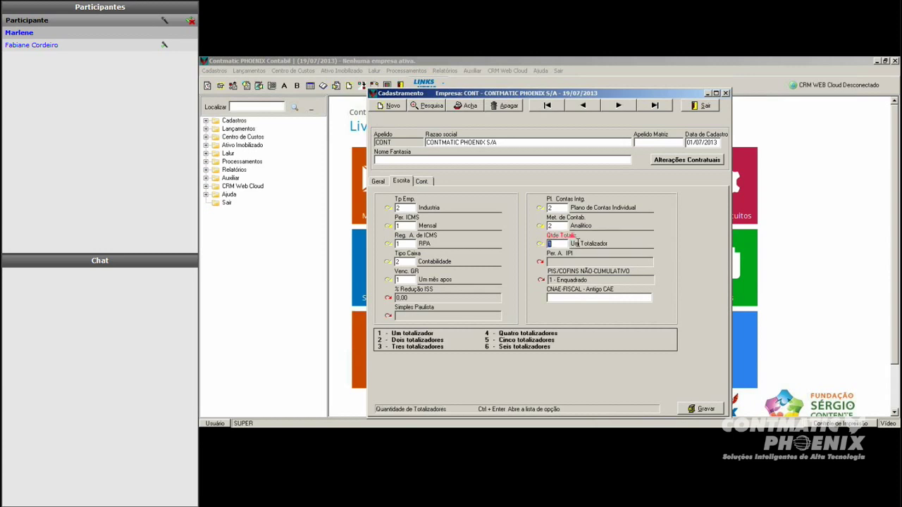
left_click(540, 226)
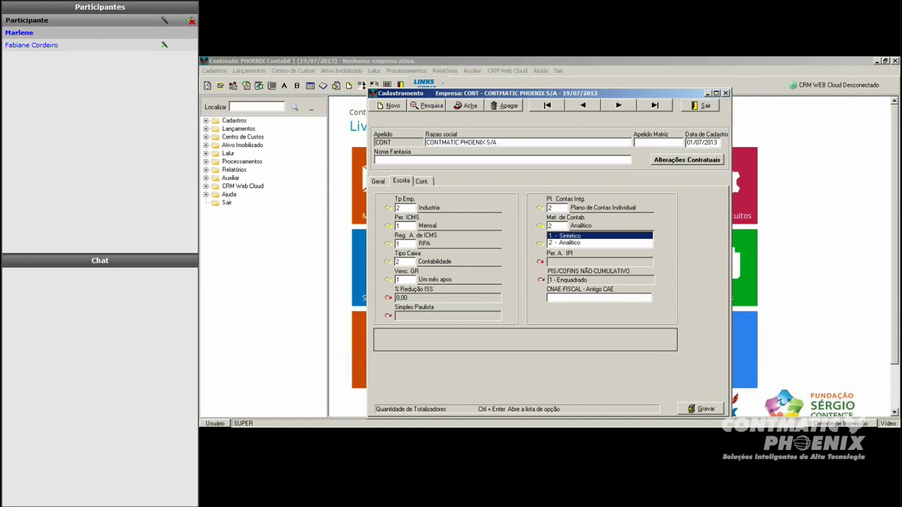
key("Return")
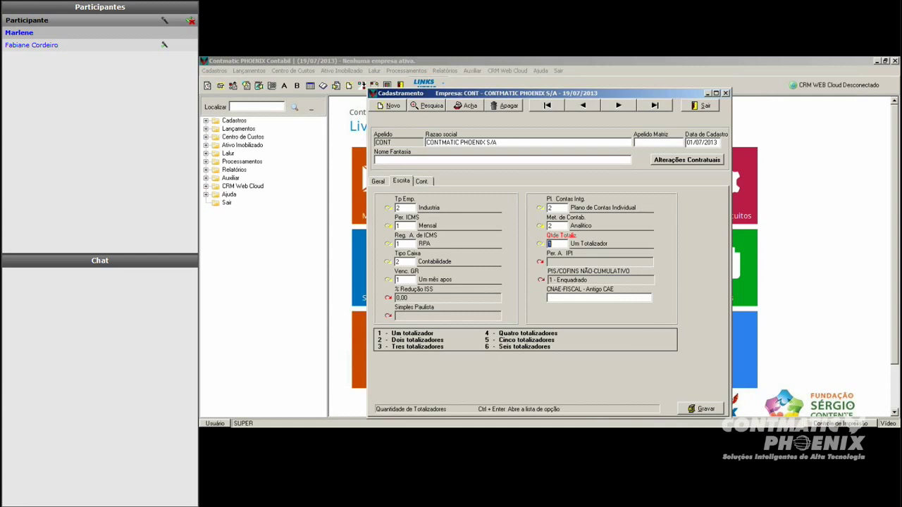
key("Return")
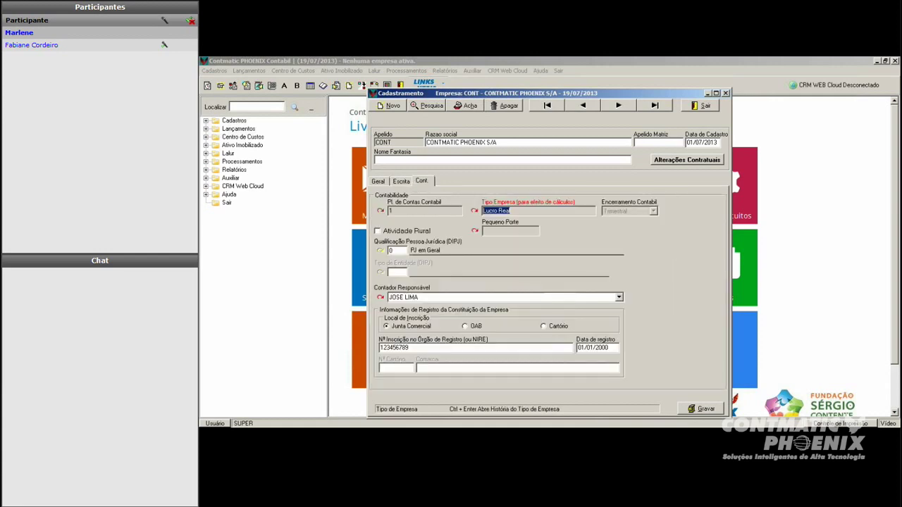
Step: Save CONT's registration despite the reported errors and close the Cadastramento Empresa window
left_click(704, 409)
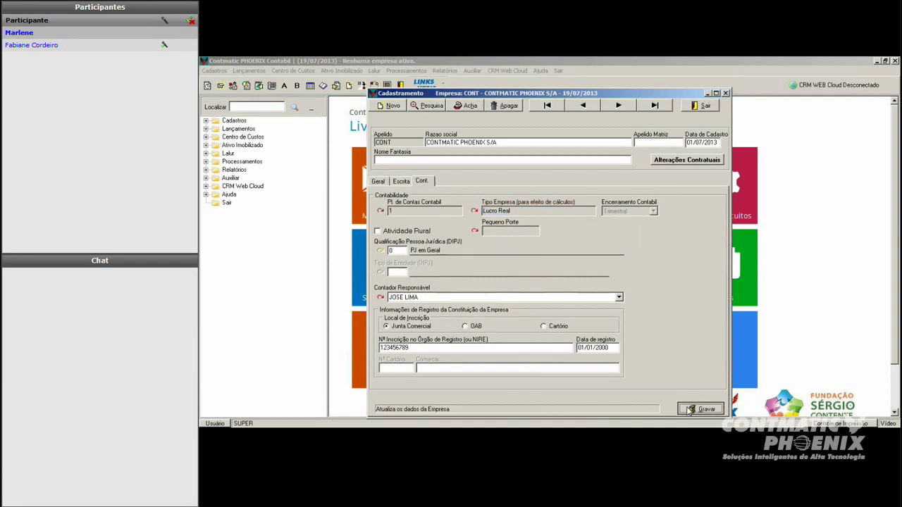
key("Return")
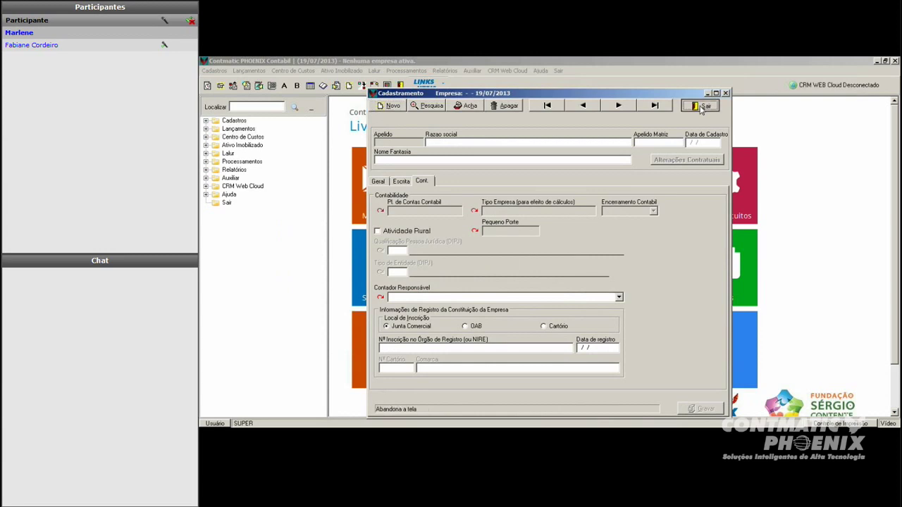
left_click(702, 106)
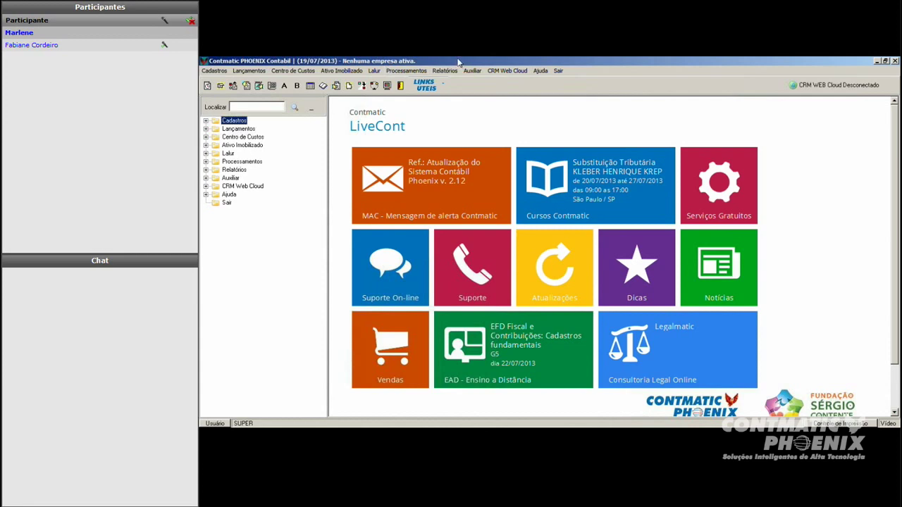
left_click(471, 70)
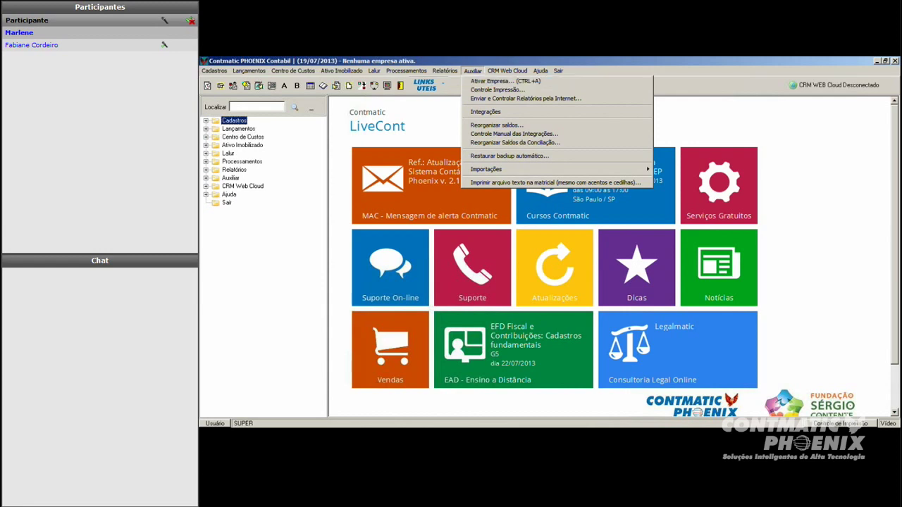
Step: Dismiss the Auxiliar menu and bring up the Ativar Empresa company list
key("Escape")
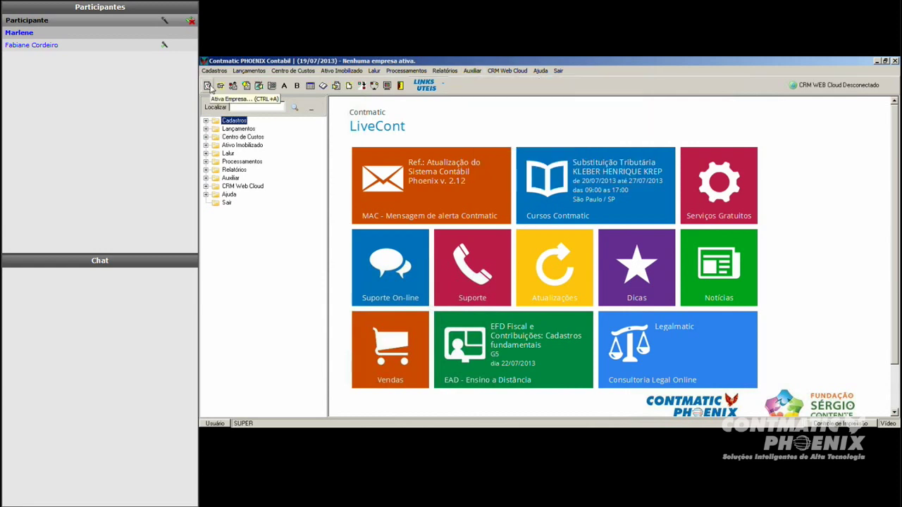
left_click(207, 85)
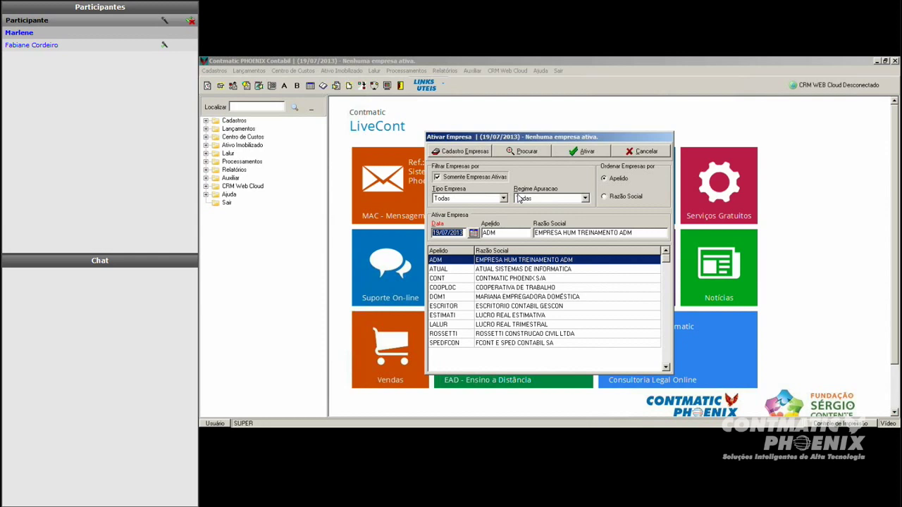
Step: After activating ADM, activate CONT – CONTMATIC PHOENIX S/A with date 01/07/2013
left_click(451, 232)
left_click(588, 151)
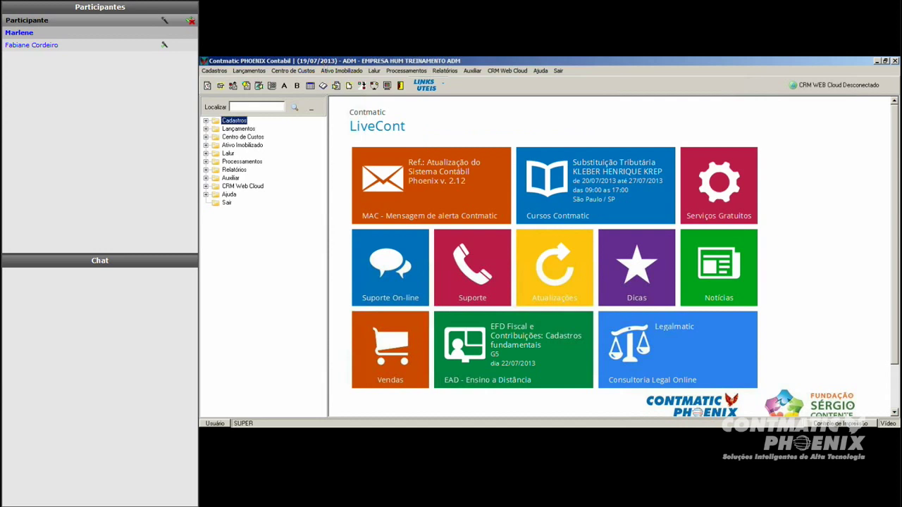
left_click(208, 86)
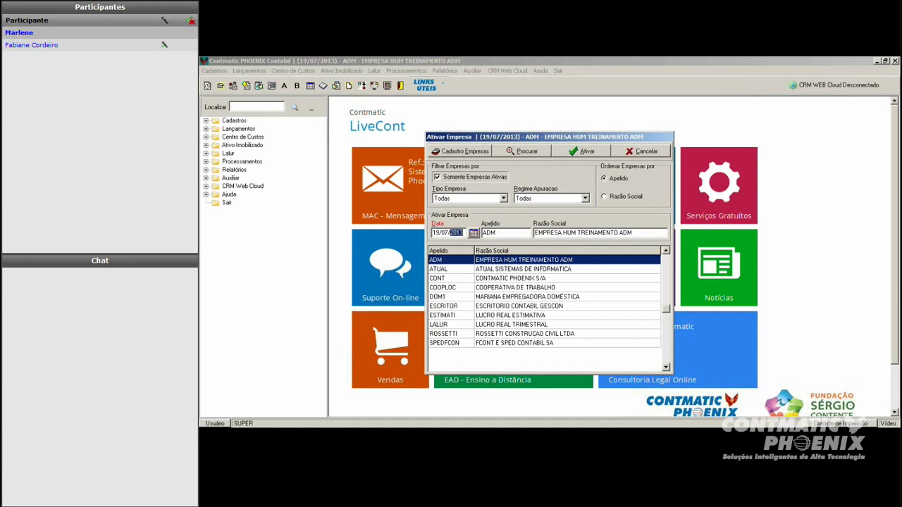
left_click(495, 279)
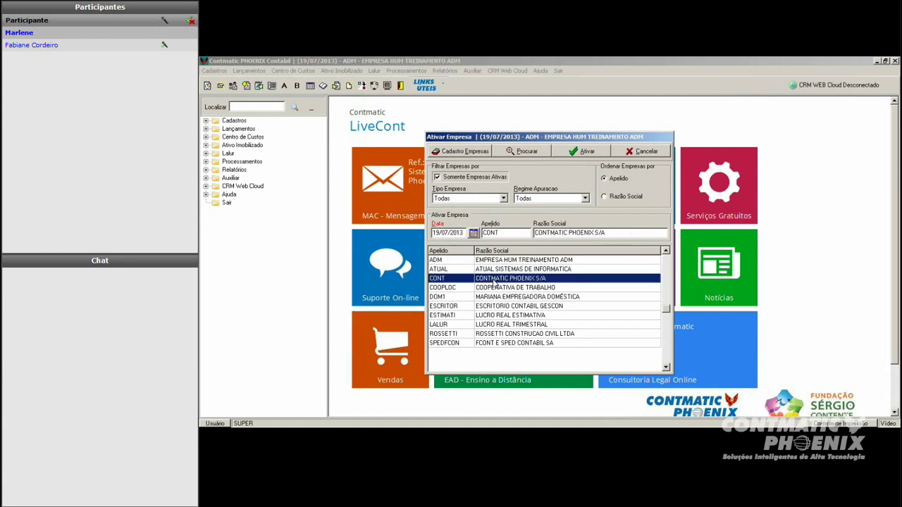
type("01")
left_click(587, 158)
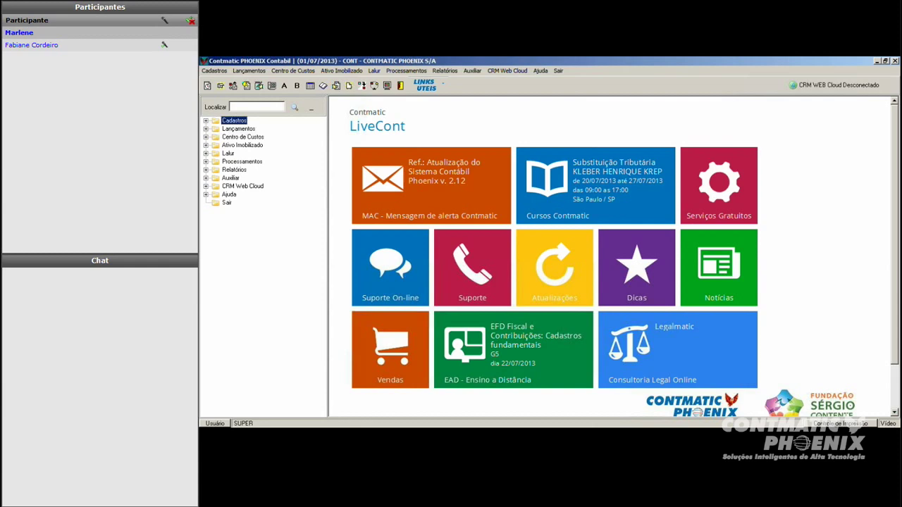
left_click(222, 71)
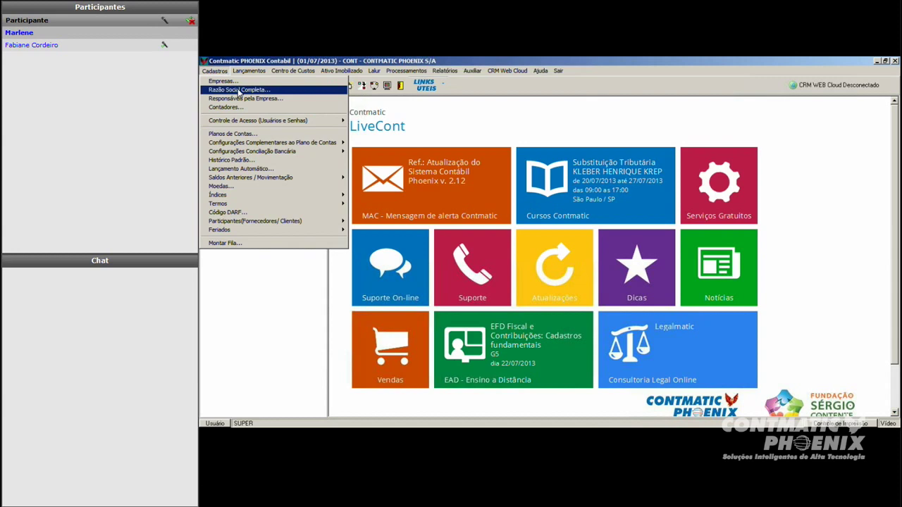
Step: Replace the S/A ending of CONT's full corporate name with 'LIMITADA …' filler text and save
left_click(243, 90)
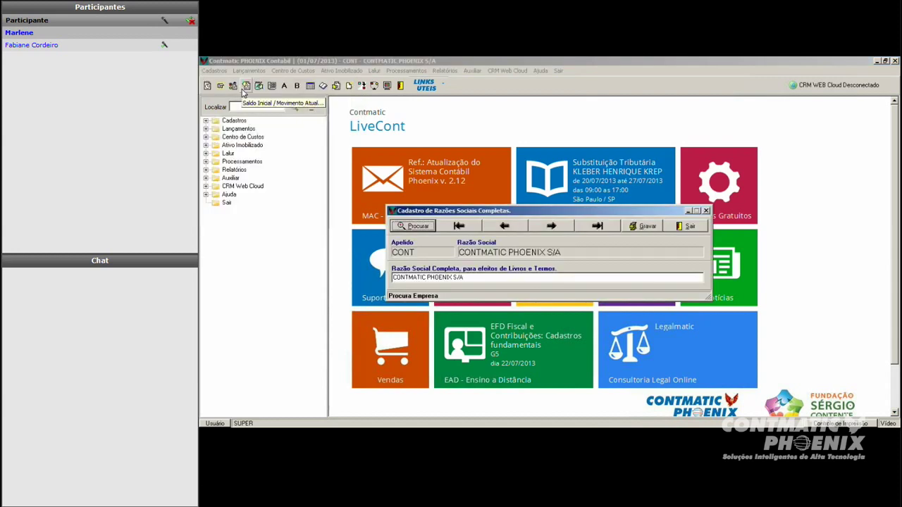
left_click(588, 277)
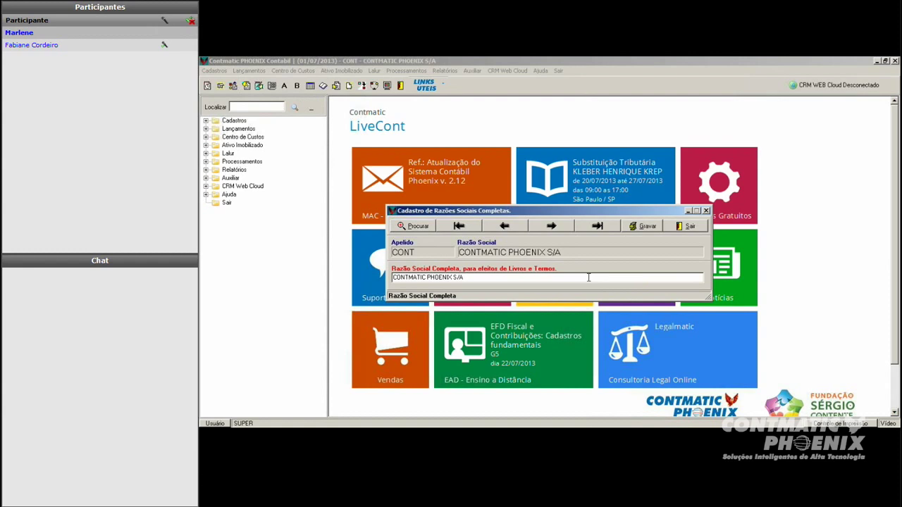
key("BackSpace")
key("BackSpace")
key("BackSpace")
type("LIMITADA")
type(" XXXXXXX")
type("XXX")
type(" XXX")
type(" XXXX ")
type("KKKKKKKK LL")
type("LLLLLLLL")
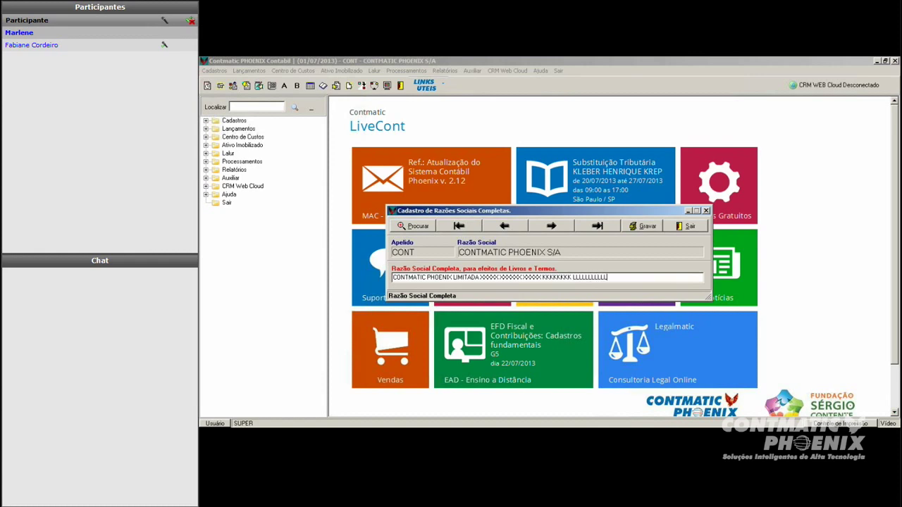
left_click(643, 226)
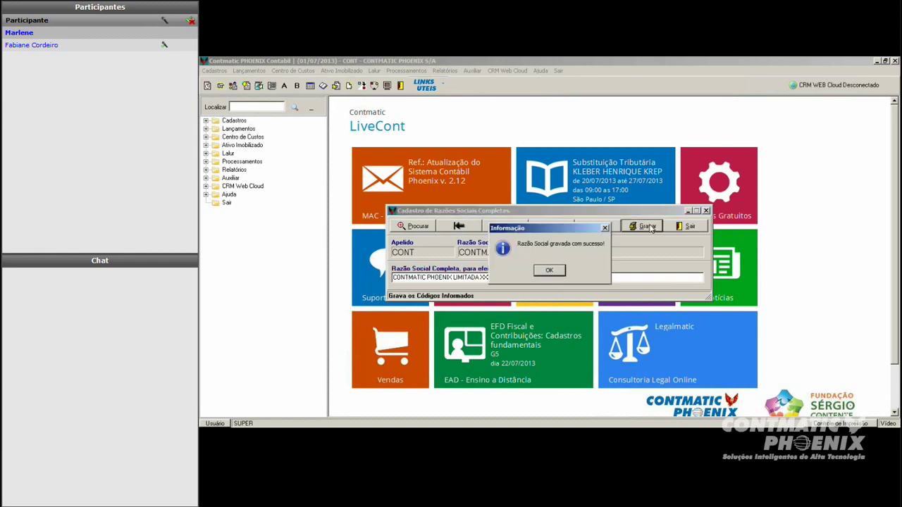
left_click(550, 270)
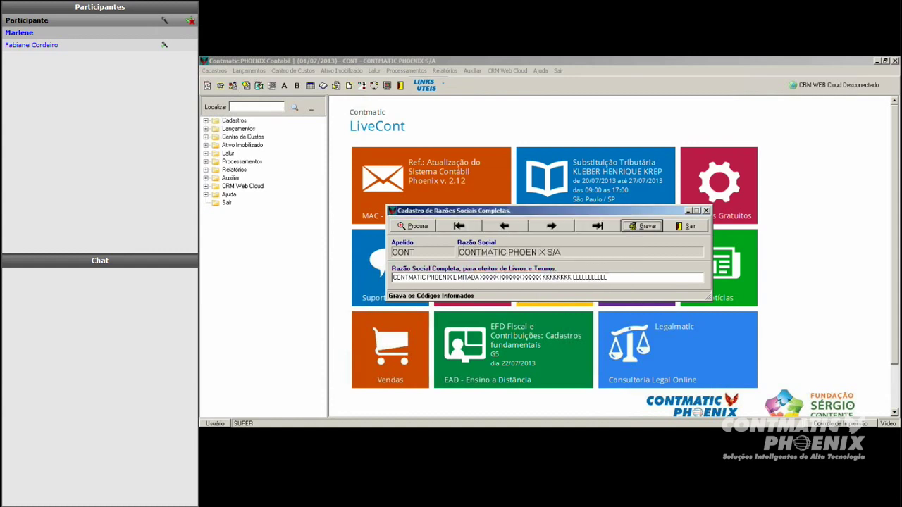
left_click(685, 227)
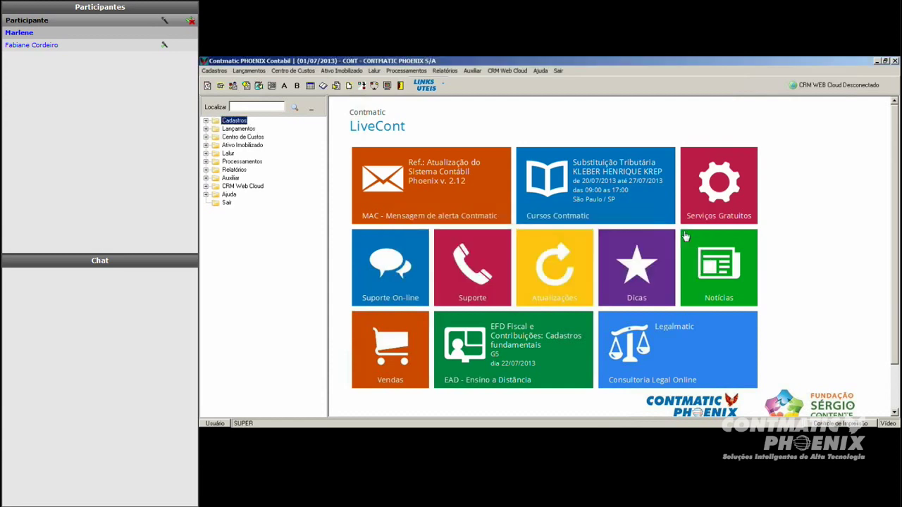
Step: Reactivate CONT and recheck its saved full corporate name in Razão Social Completa
left_click(208, 86)
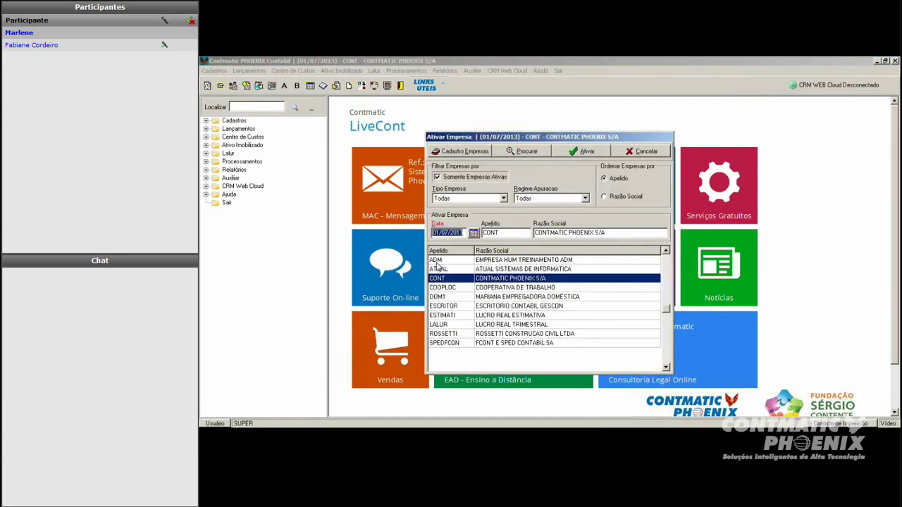
key("Return")
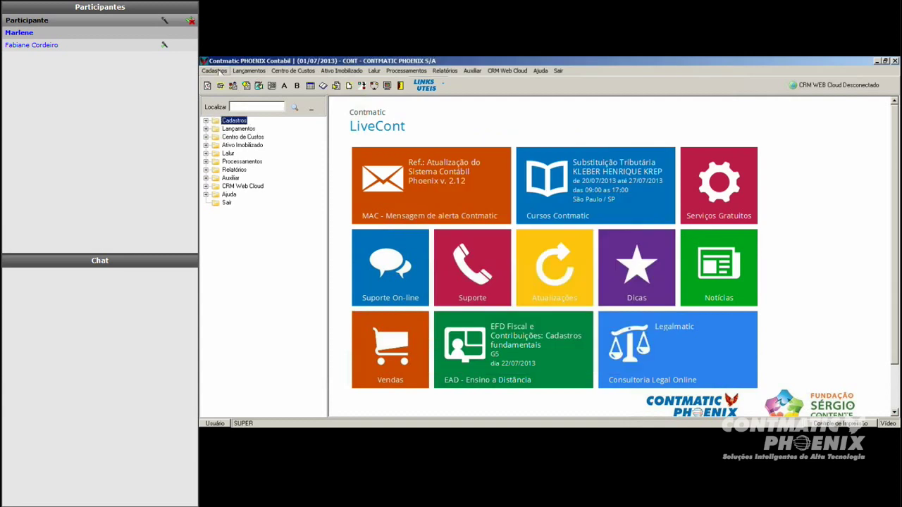
left_click(214, 71)
left_click(243, 90)
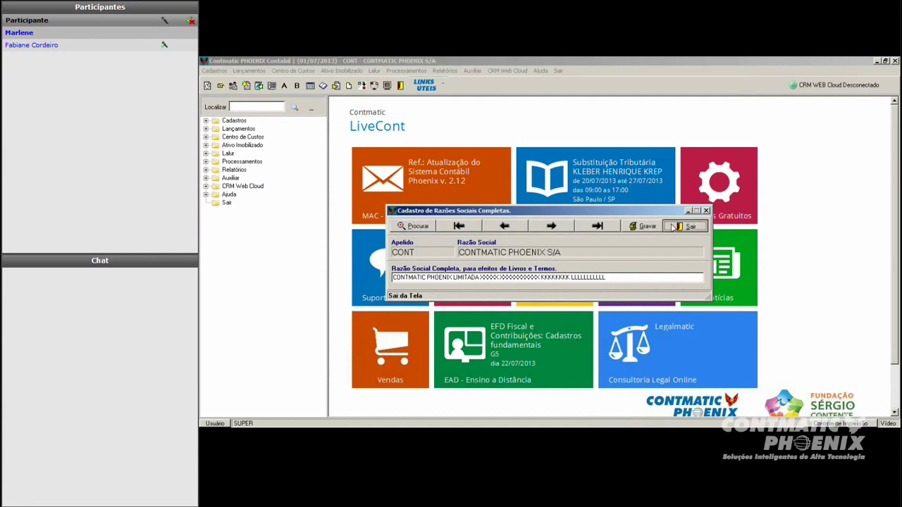
left_click(674, 226)
left_click(212, 71)
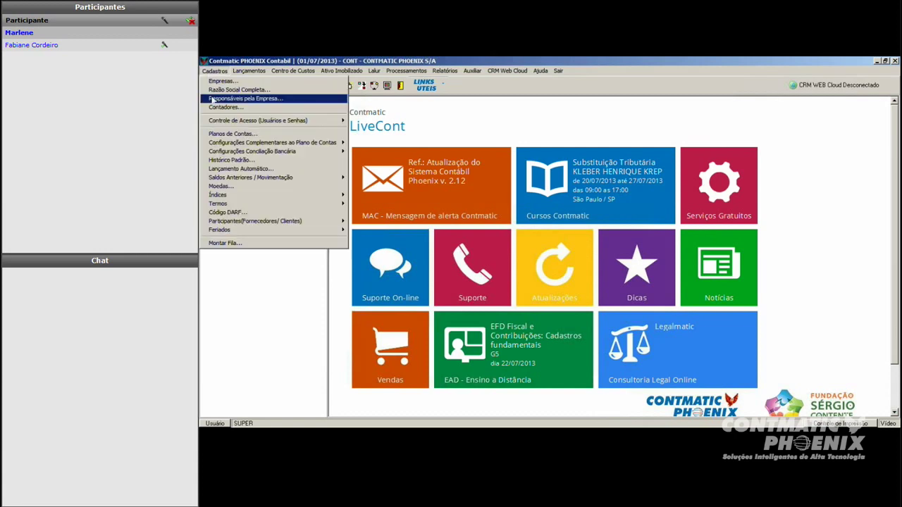
Step: In Responsáveis pela Empresa, view the existing Socia's record, then start a blank new entry
left_click(213, 101)
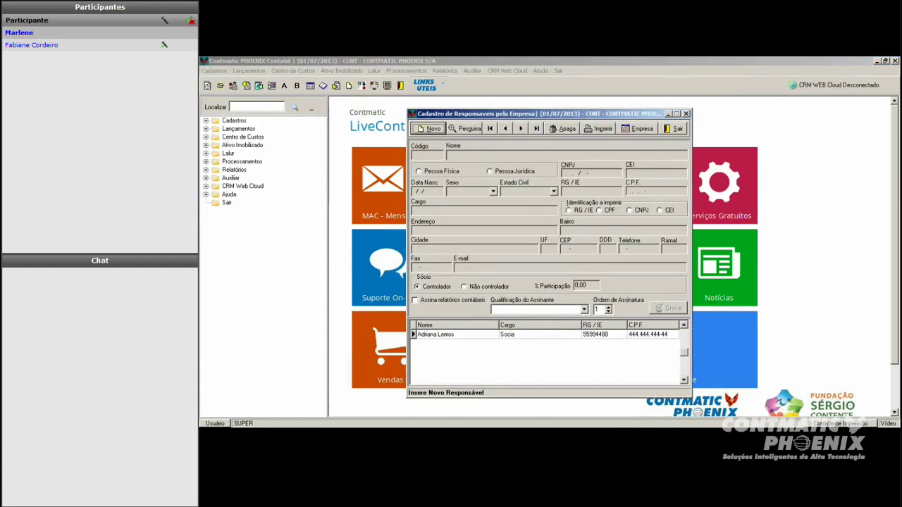
left_click(560, 334)
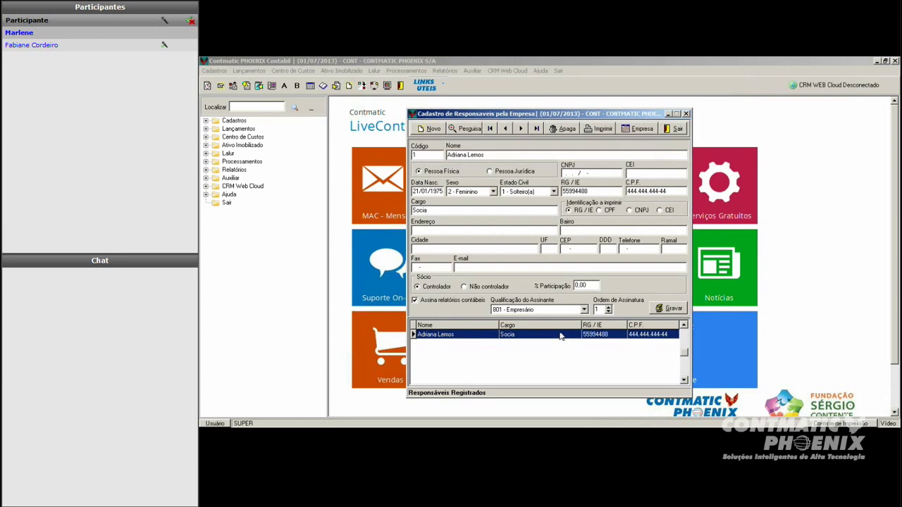
left_click(429, 129)
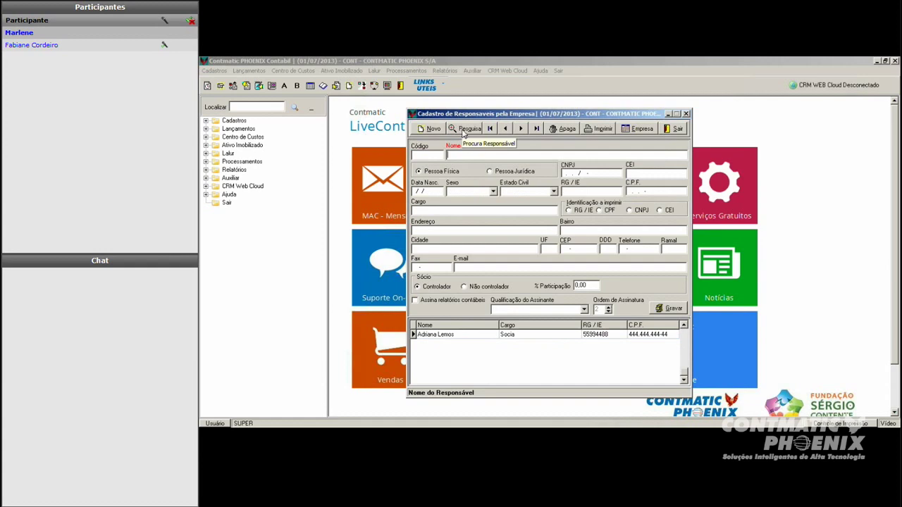
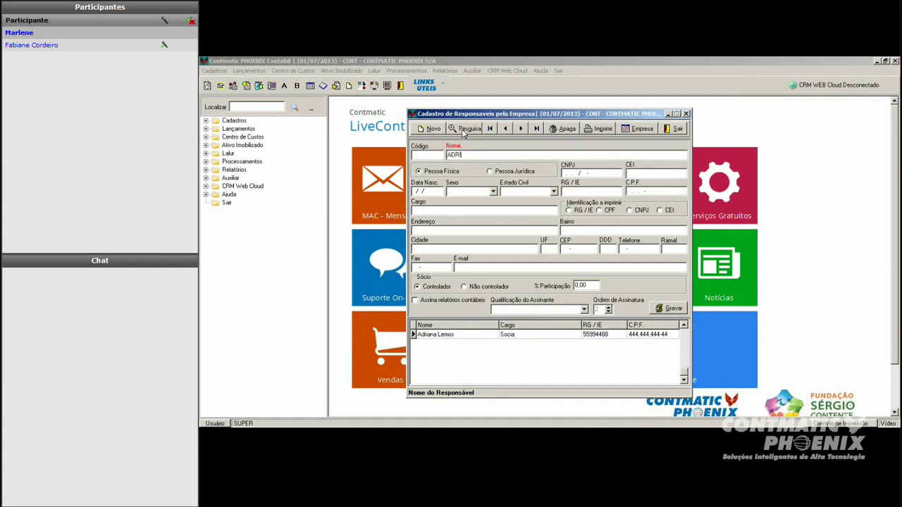
Step: Enter the responsible person's full name, RG/IE number and CPF number
left_click(464, 134)
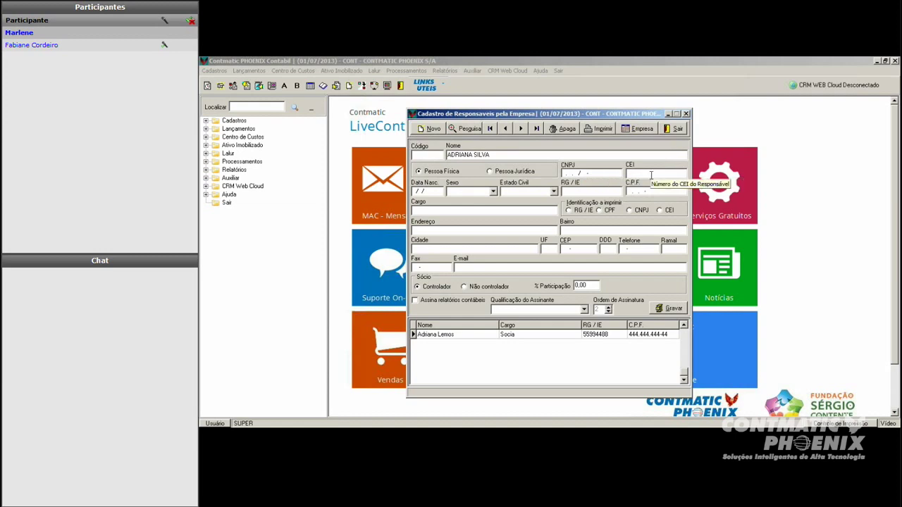
left_click(592, 188)
key("Tab")
type("44444444444")
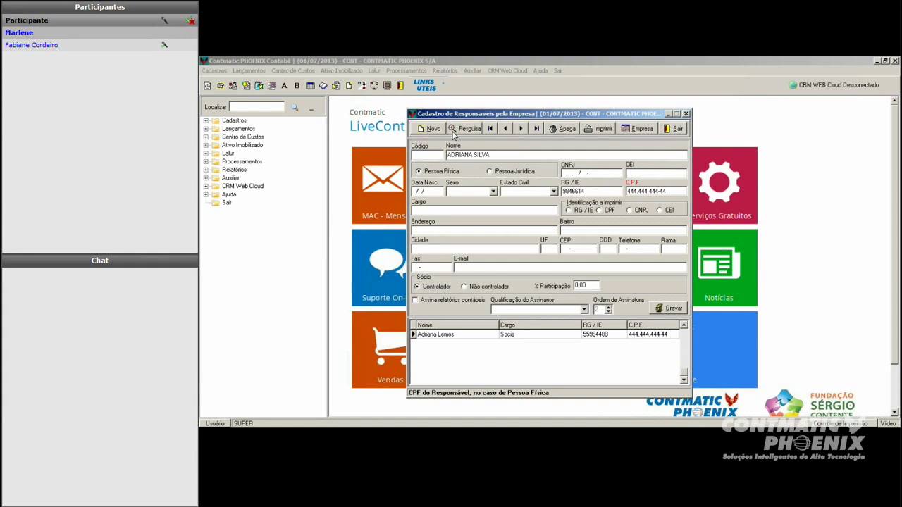
Step: Fill in the birth date and set sex to 1 - Masculino and marital status to 1 - Solteiro(a)
key("shift+Tab")
key("shift+Tab")
key("shift+Tab")
key("shift+Tab")
type("01/01/198")
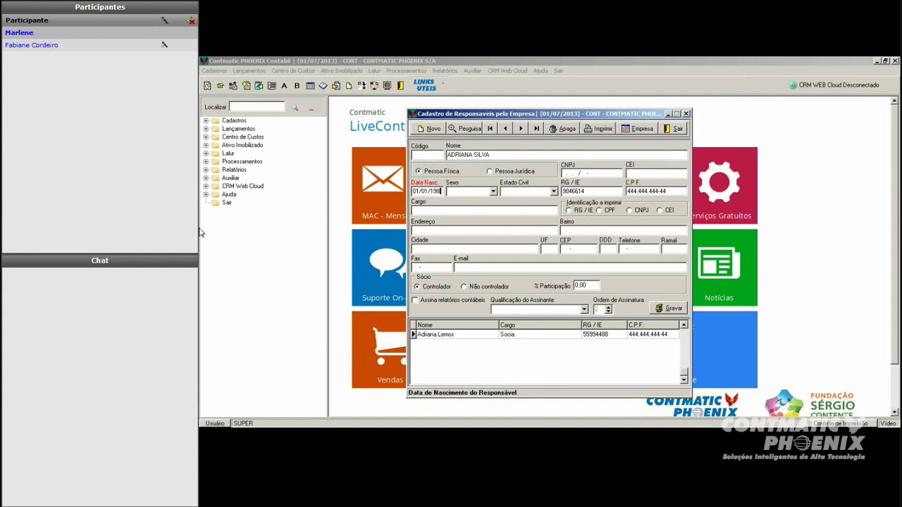
type("0")
key("Tab")
key("1")
key("Tab")
key("1")
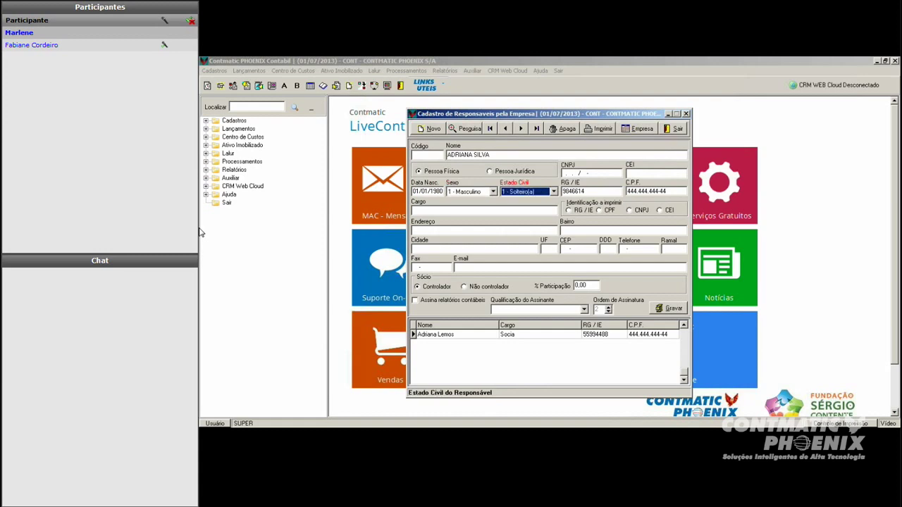
key("Tab")
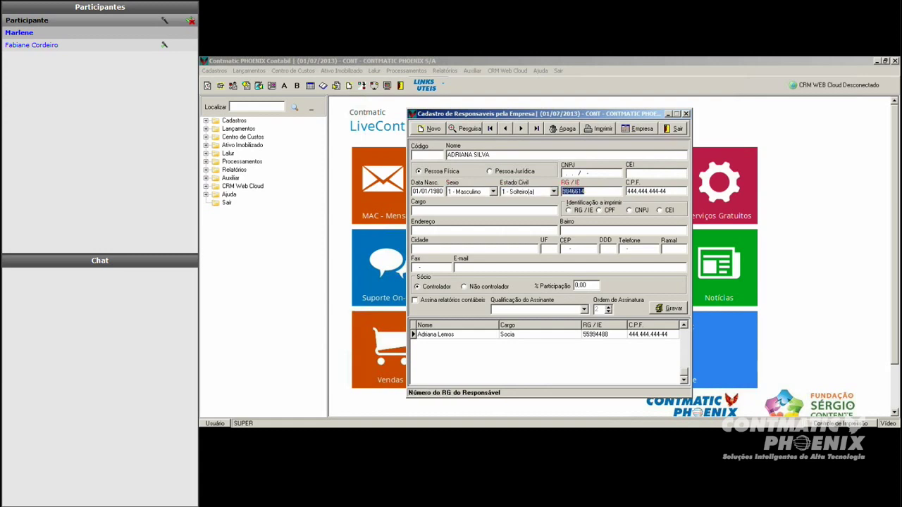
left_click(493, 192)
left_click(467, 206)
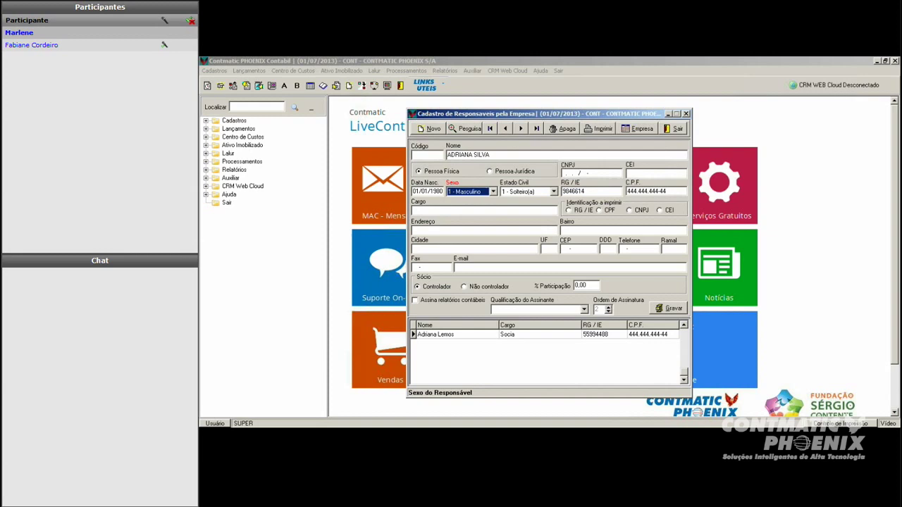
left_click(553, 192)
left_click(525, 200)
Step: Set the role to 'SOCIA E DIRETOR' and choose CPF as the identification to print
left_click(455, 211)
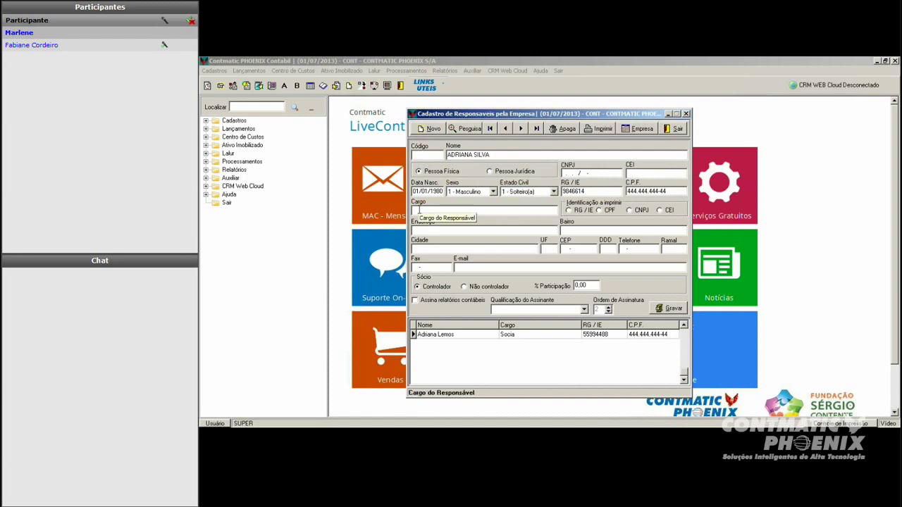
type("SOCIA")
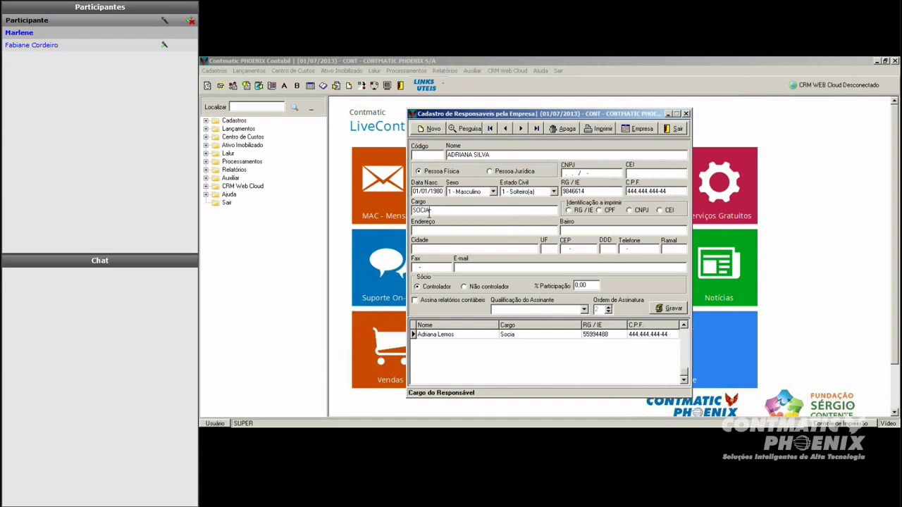
key("BackSpace")
type("O E DIRETOR")
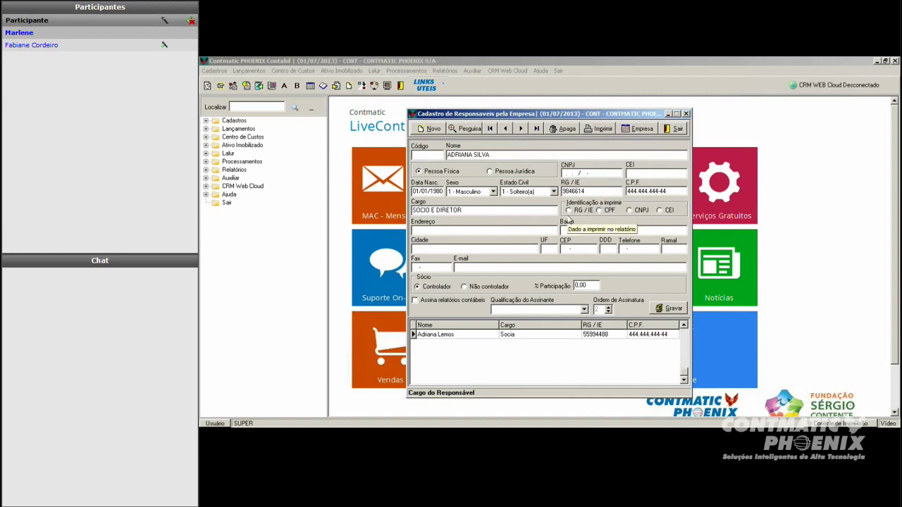
left_click(569, 210)
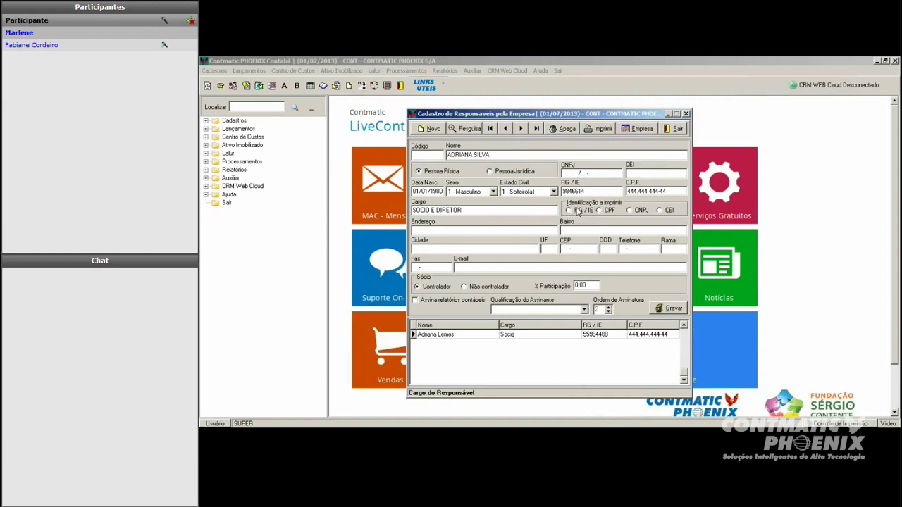
left_click(598, 210)
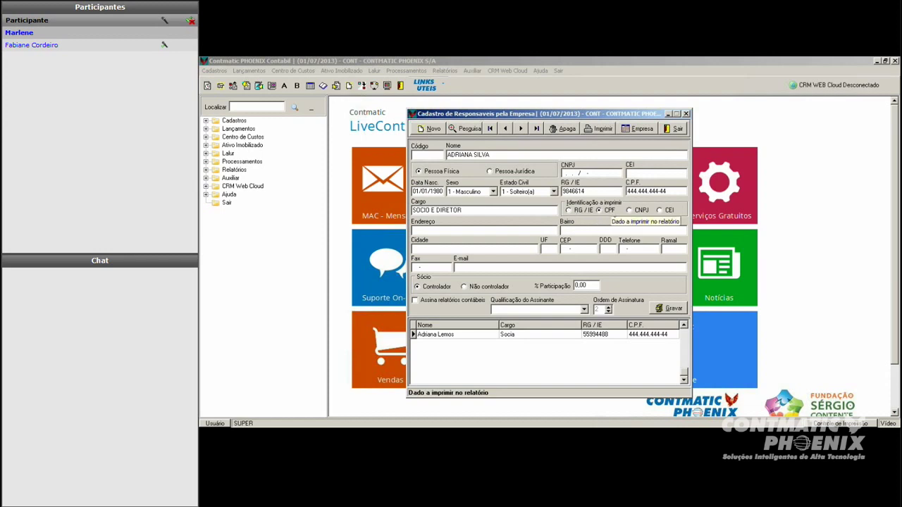
Step: Fill in the contact's e-mail address and tick Assina relatórios contábeis
left_click(422, 230)
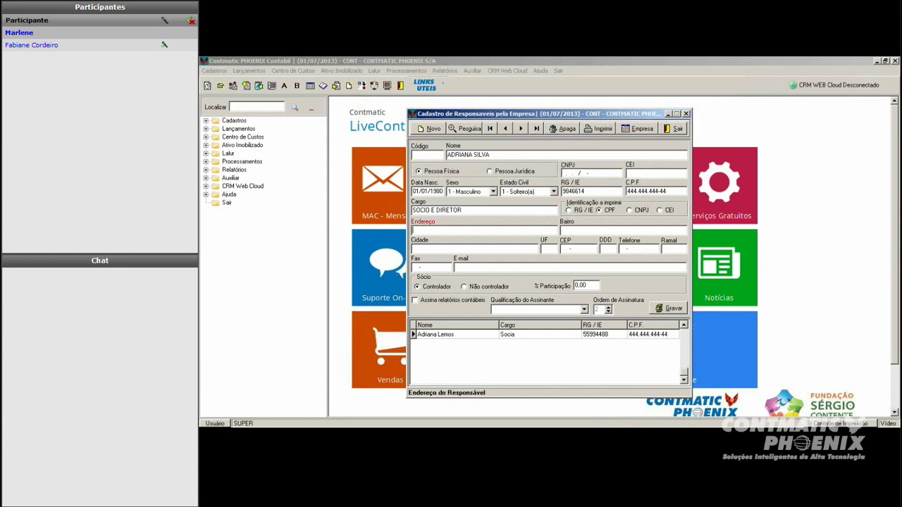
left_click(577, 230)
left_click(473, 249)
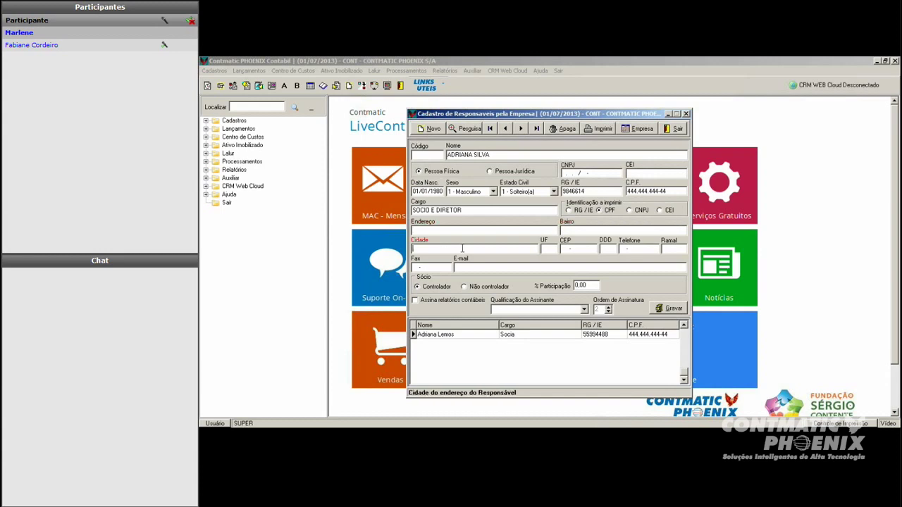
left_click(552, 267)
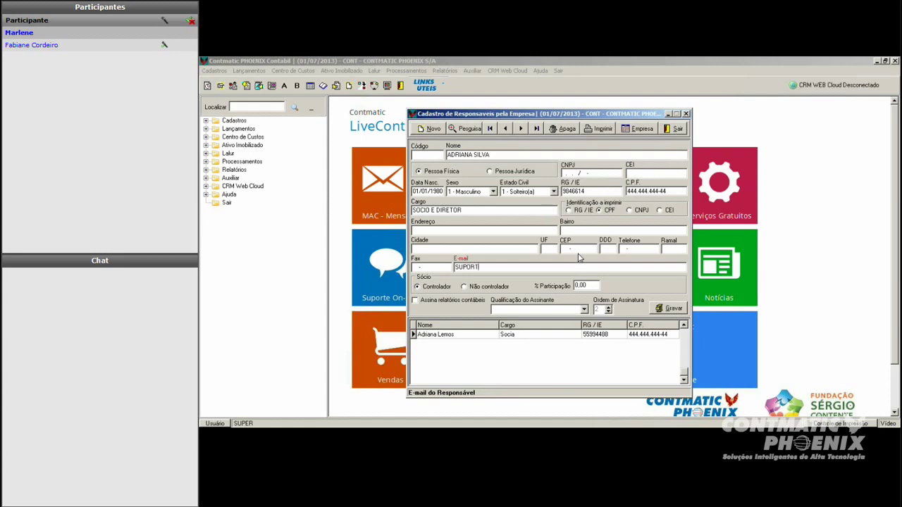
left_click(414, 301)
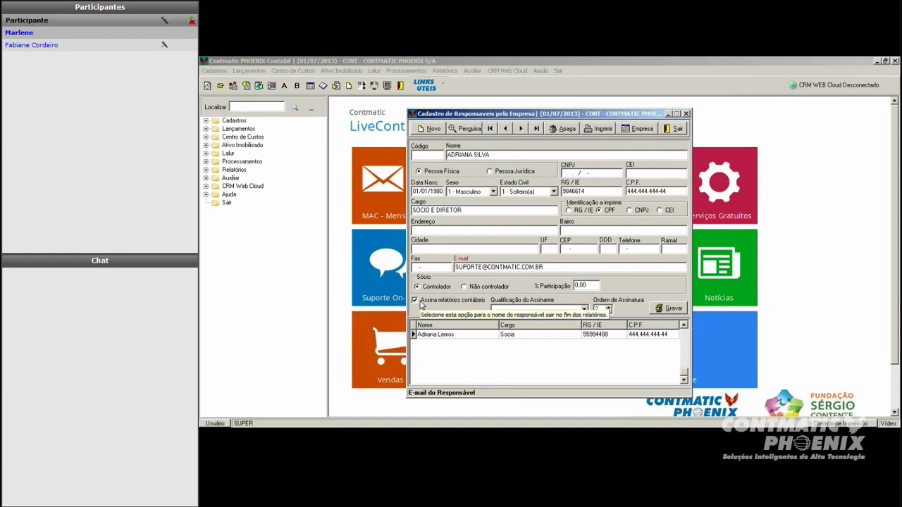
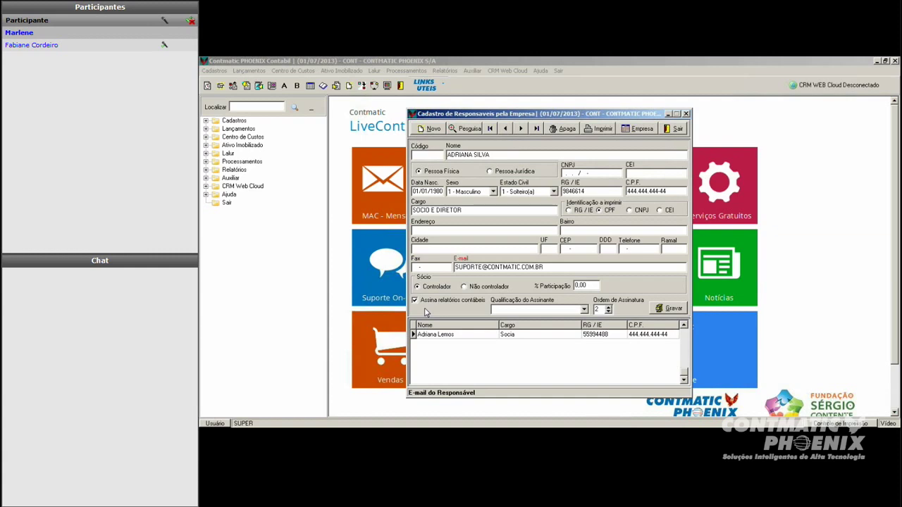
Step: Browse the signer qualification list, then load the registered responsible (801 - Empresário) from the grid
left_click(583, 310)
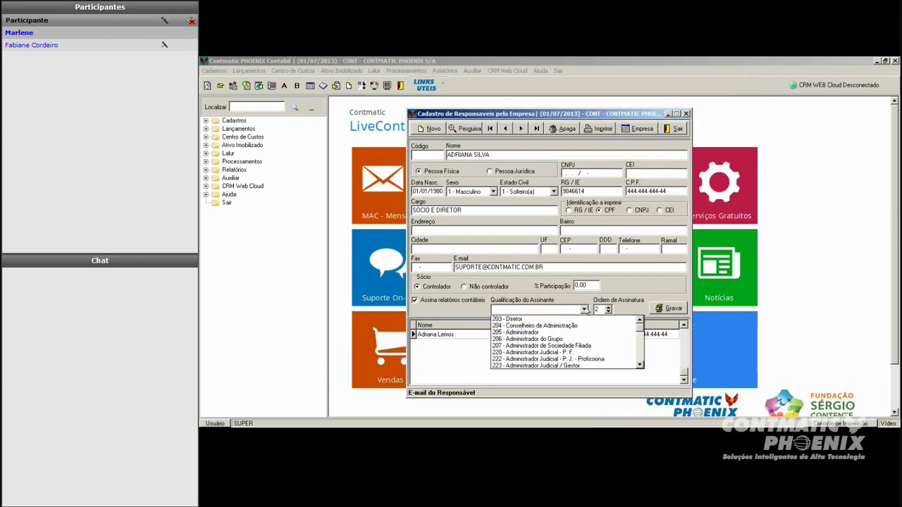
left_click(639, 365)
left_click(640, 365)
left_click(640, 365)
left_click(640, 365)
left_click(639, 365)
left_click(640, 364)
left_click(640, 365)
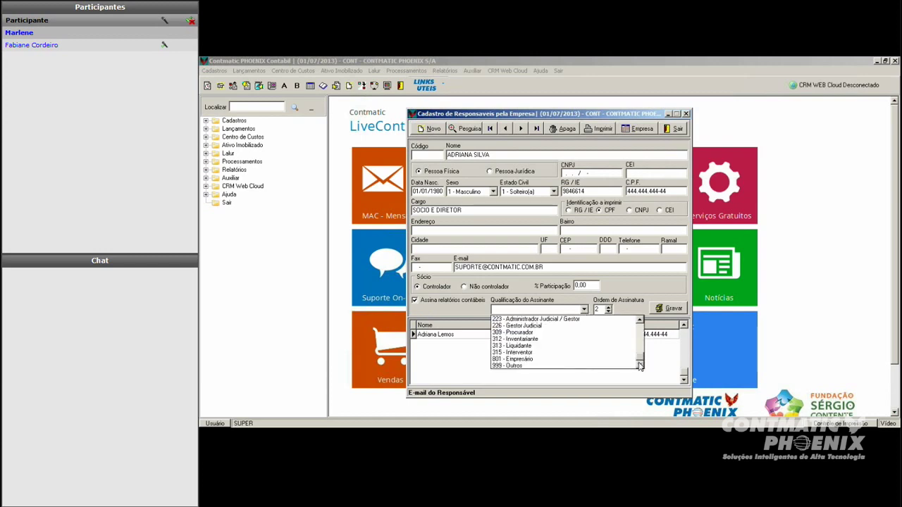
scroll(564, 342, "up", 3)
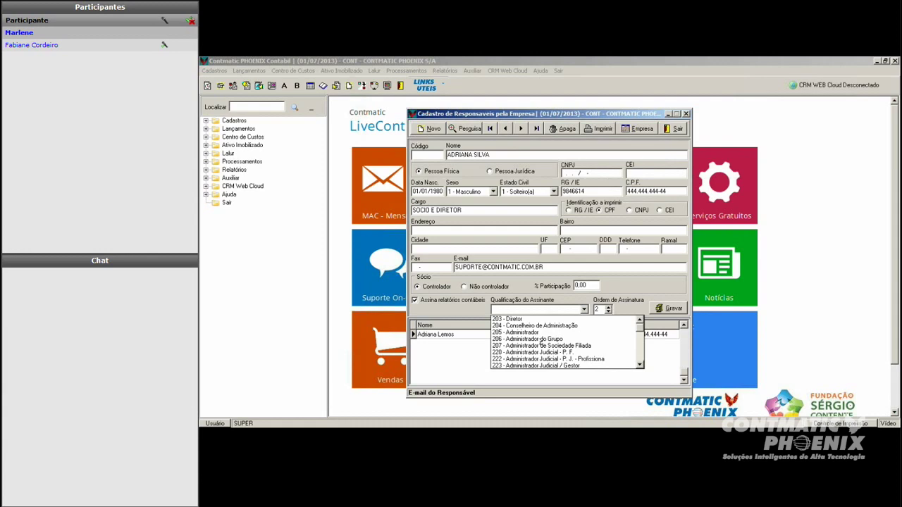
left_click(545, 338)
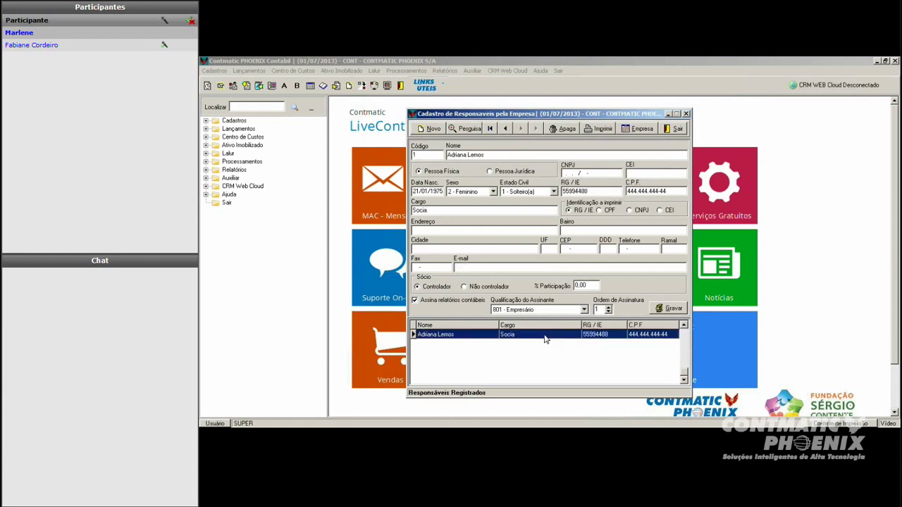
Step: Choose 203 - Diretor as signer qualification, keep signing order at 1, and reselect the record
left_click(545, 310)
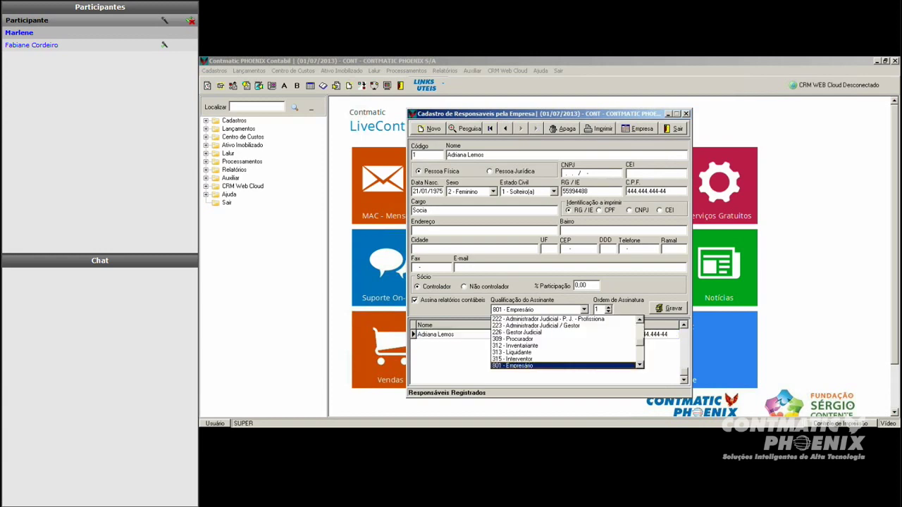
scroll(564, 342, "up", 5)
left_click(535, 319)
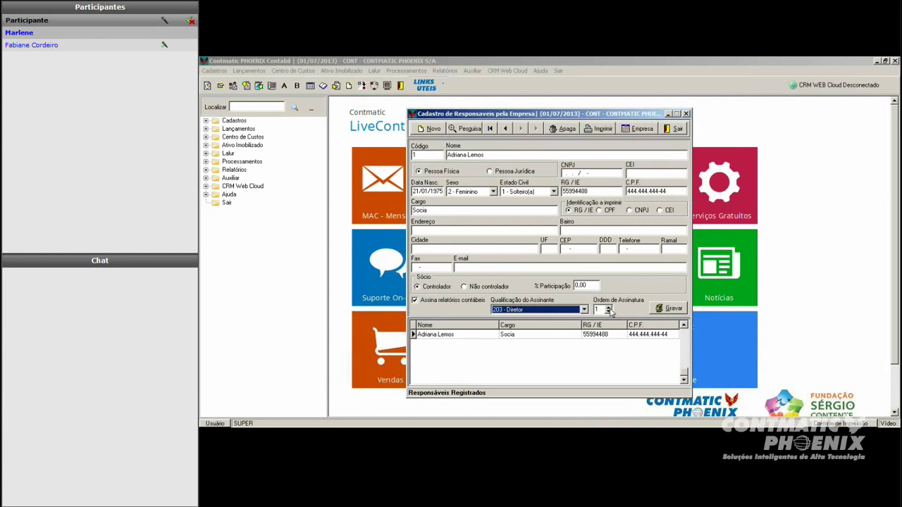
left_click(608, 307)
left_click(608, 312)
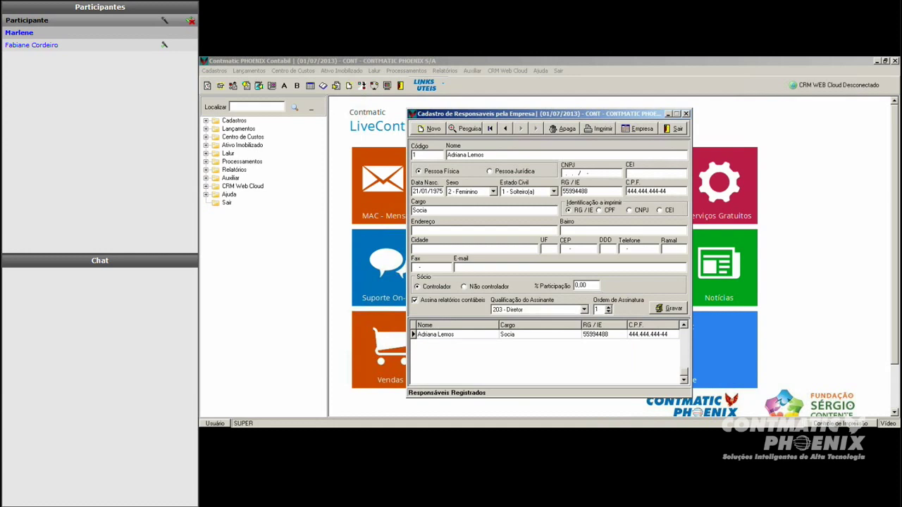
left_click(673, 309)
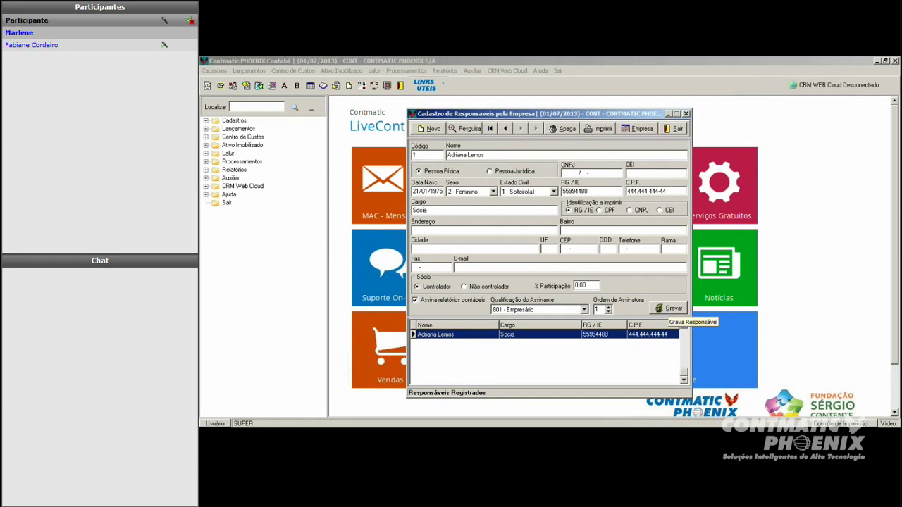
Step: Reapply 203 - Diretor as the qualification and save the responsible's record
left_click(584, 310)
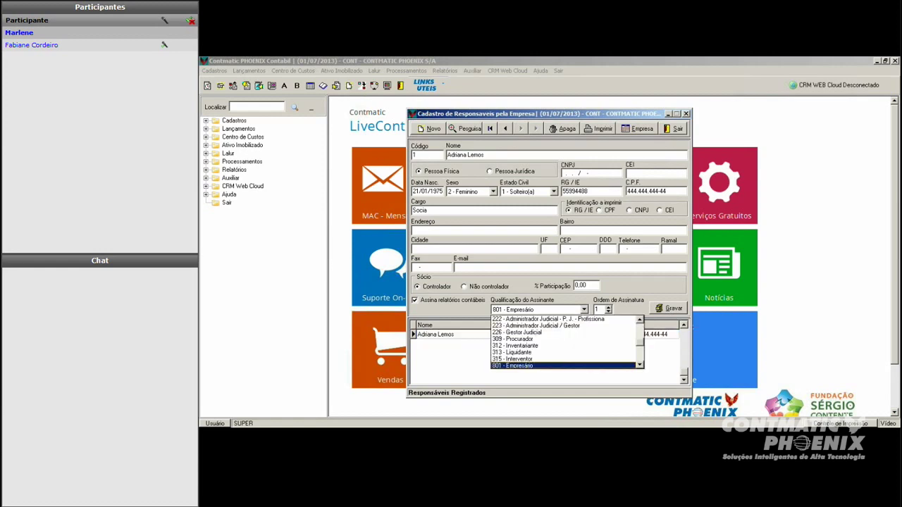
scroll(638, 334, "up", 2)
left_click(635, 321)
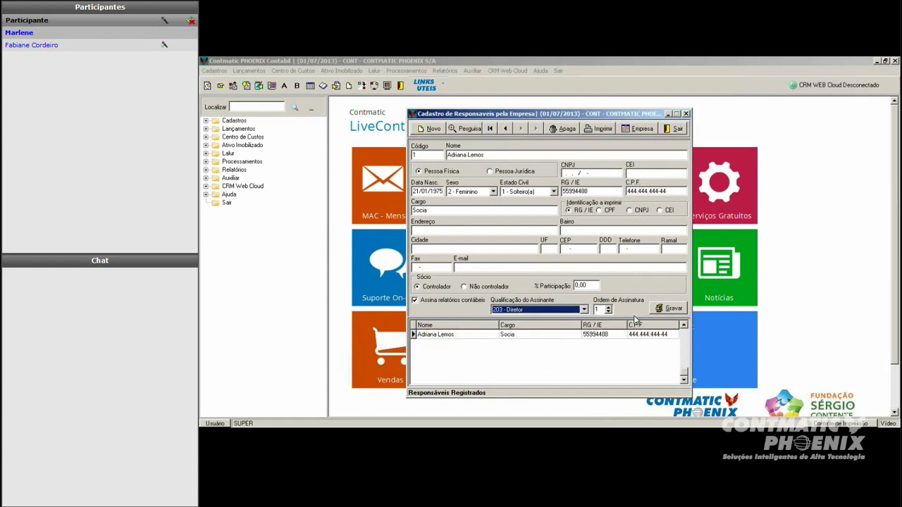
left_click(669, 308)
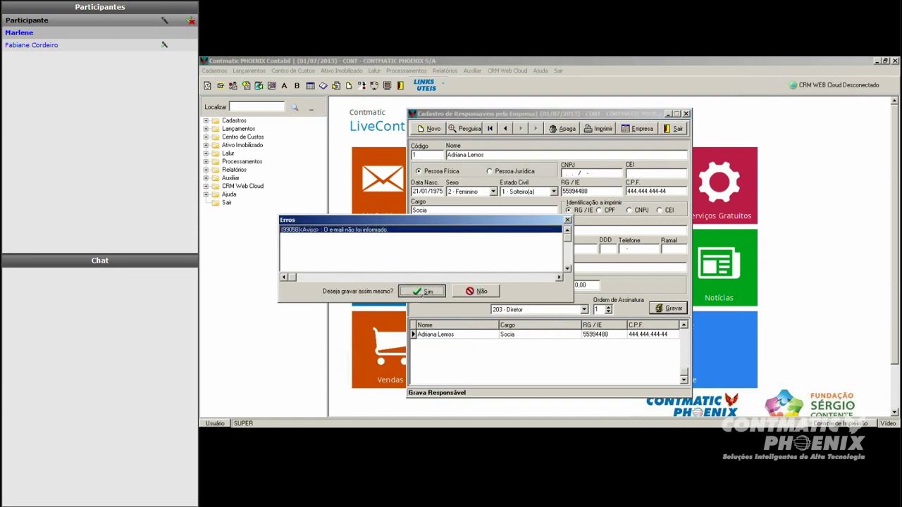
Step: Confirm saving without an e-mail, check the saved 203 - Diretor record, and exit to the main menu
left_click(421, 292)
left_click(451, 335)
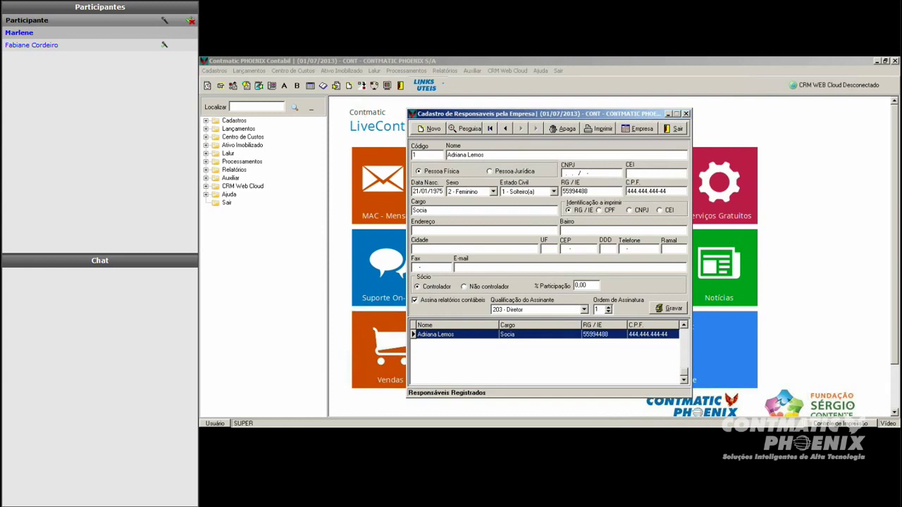
left_click(677, 130)
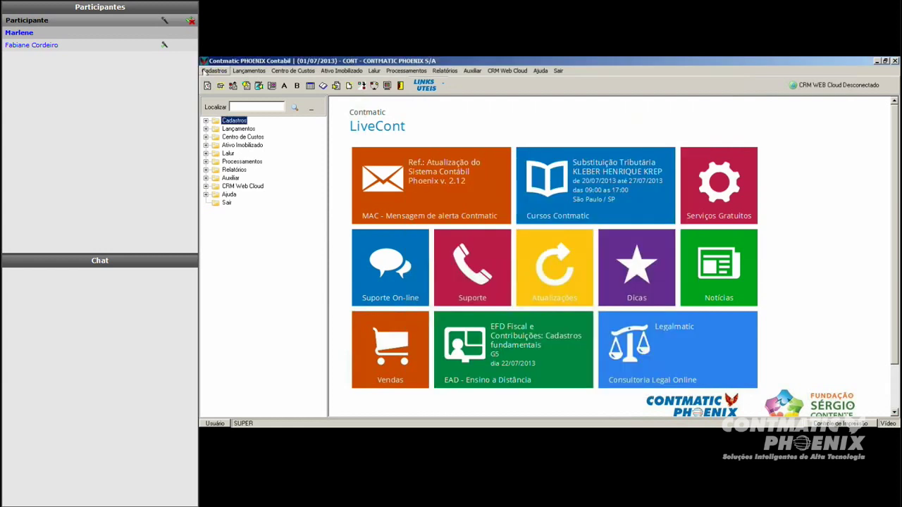